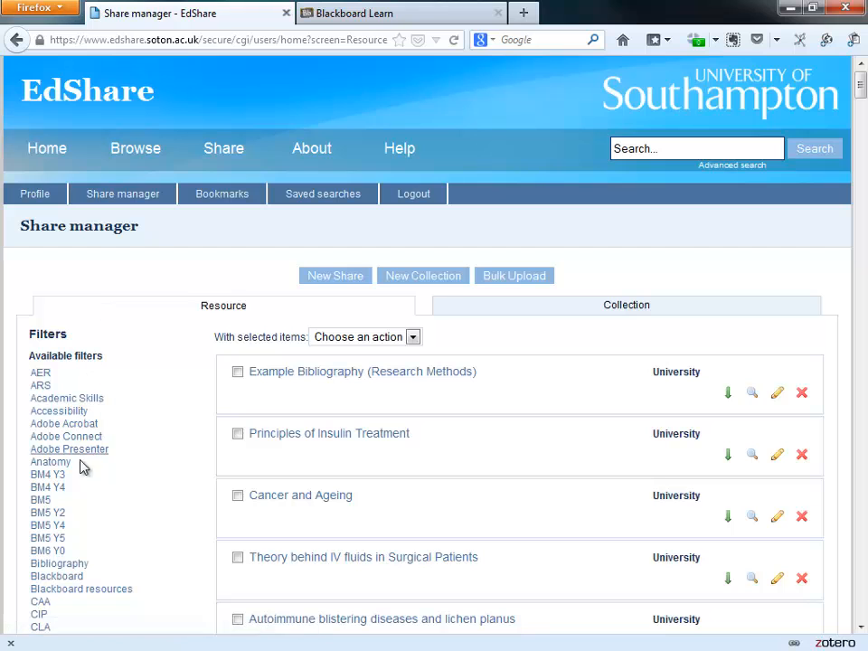
Filter the EdShare shares by BM5 and Urology, then begin a new share
click(43, 502)
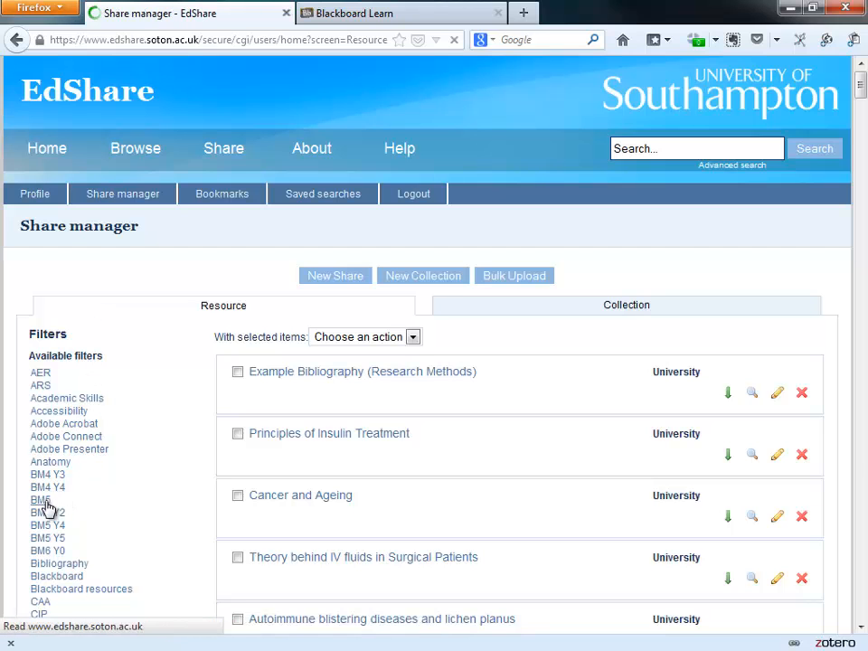
scroll(178, 453, down, 4)
scroll(178, 452, down, 2)
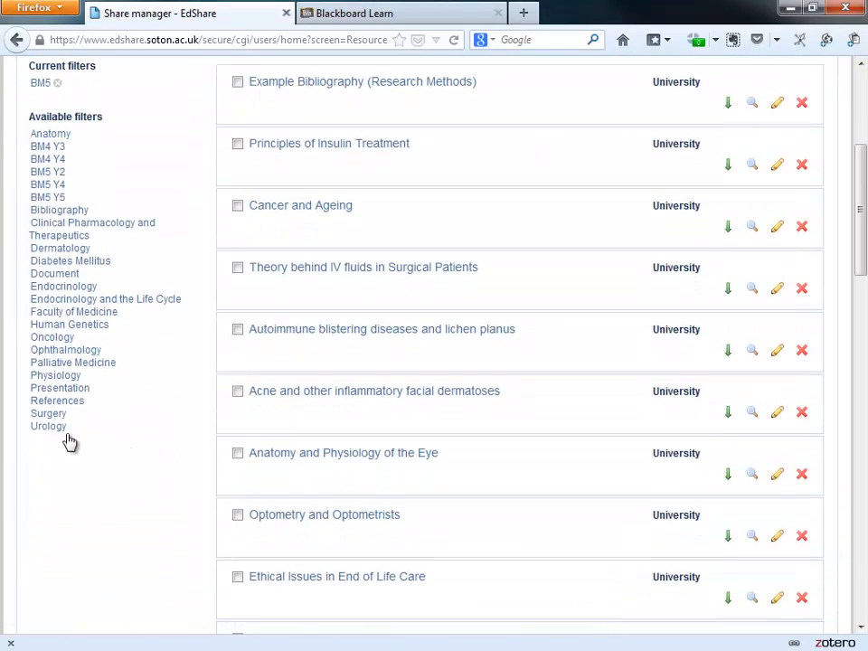
click(43, 428)
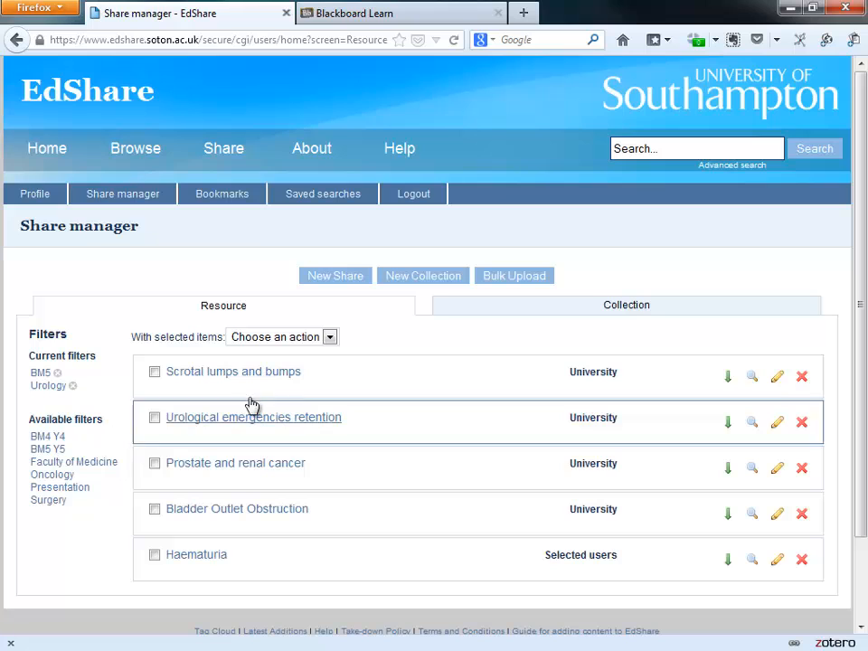
click(335, 277)
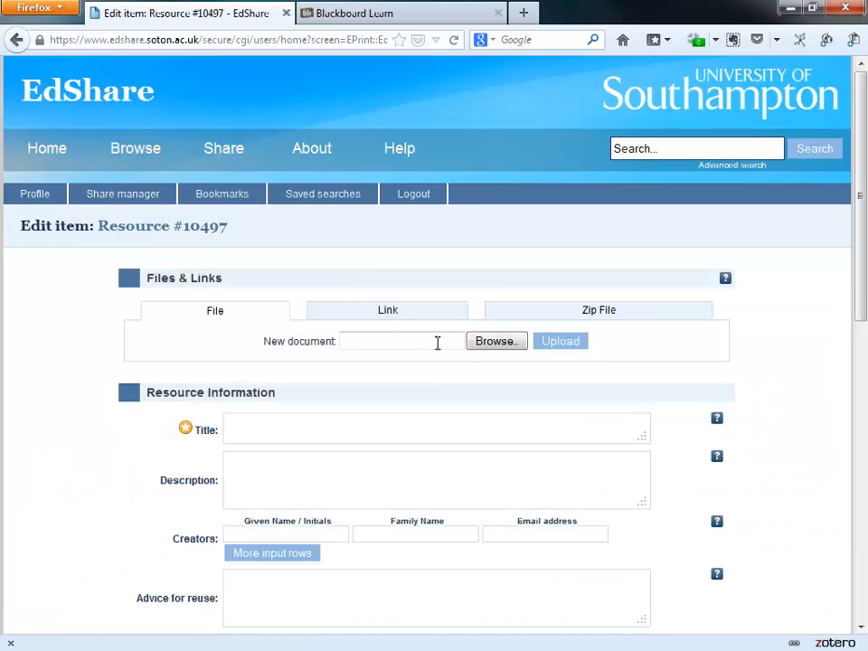
Upload Treatment-of-type-2-DM-4978.ppt to the new resource
click(500, 344)
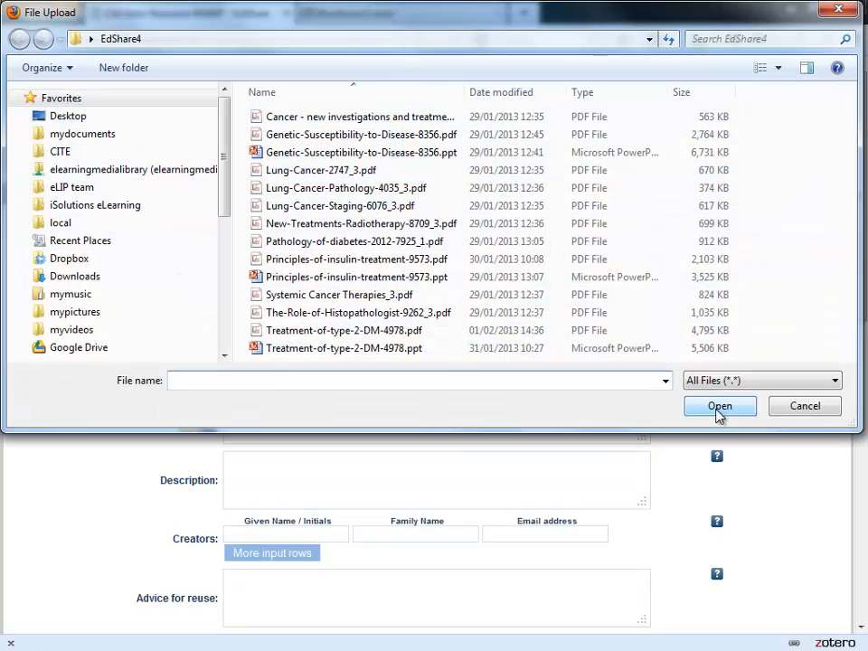
click(396, 352)
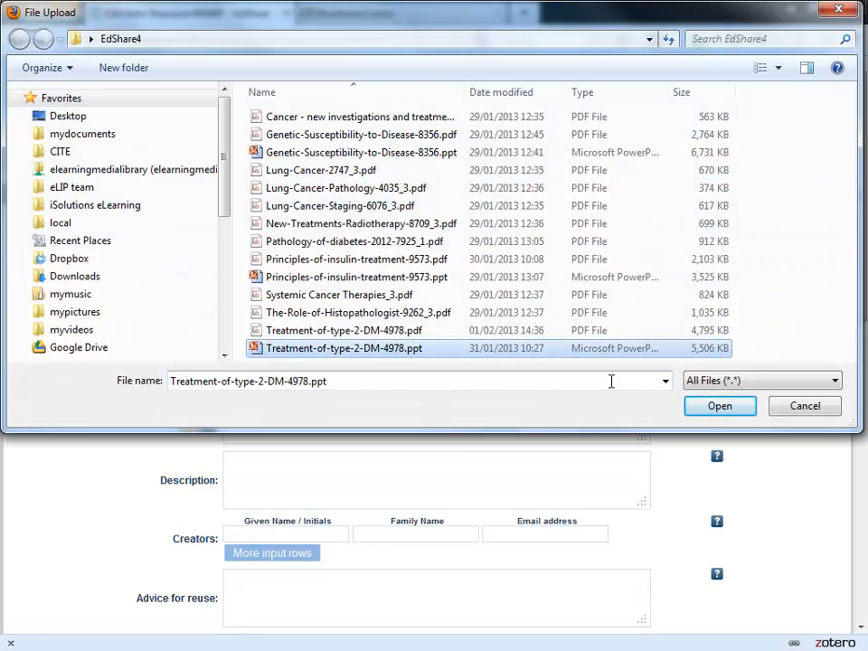
click(717, 406)
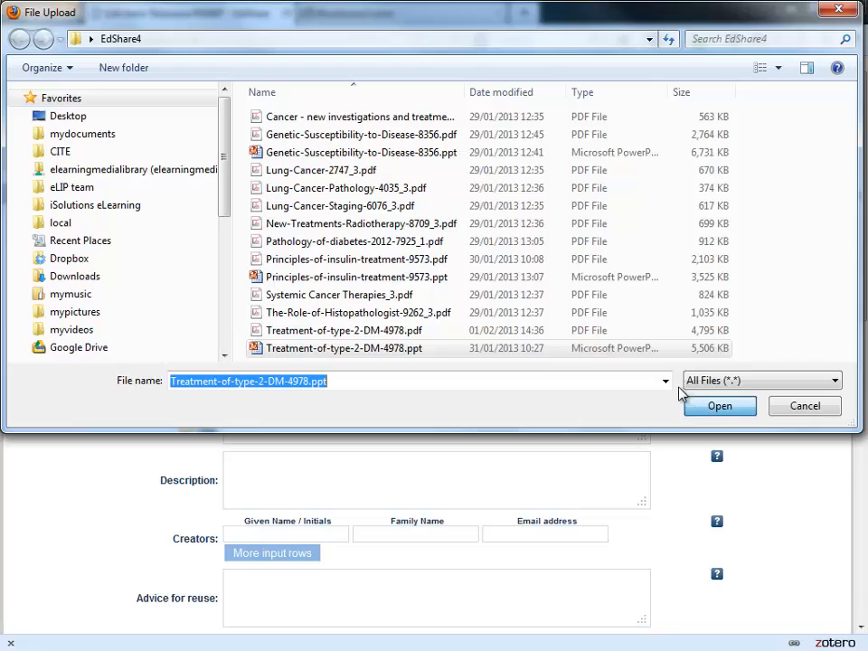
click(719, 407)
click(568, 345)
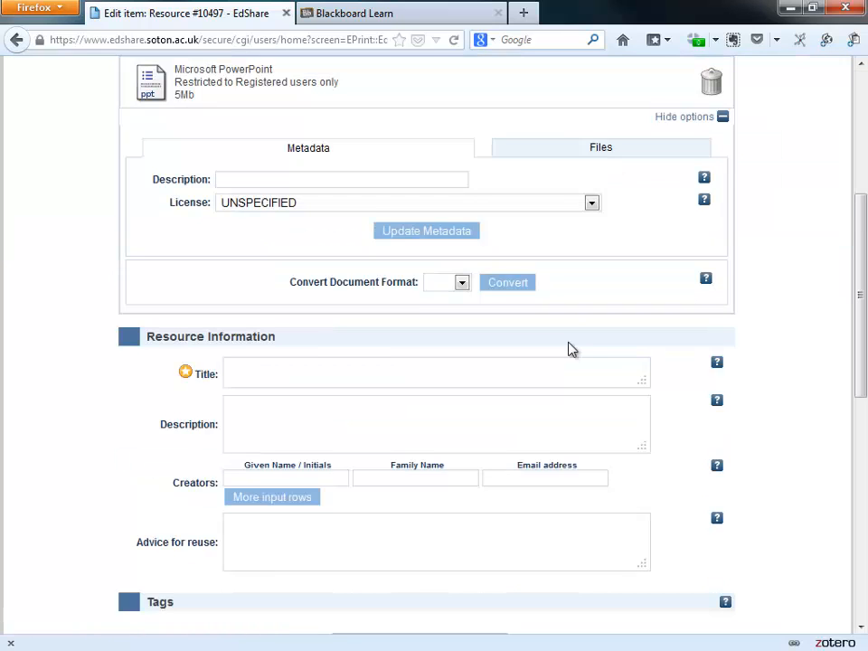
Upload Treatment-of-type-2-DM-4978.pdf as a second file
scroll(568, 348, up, 5)
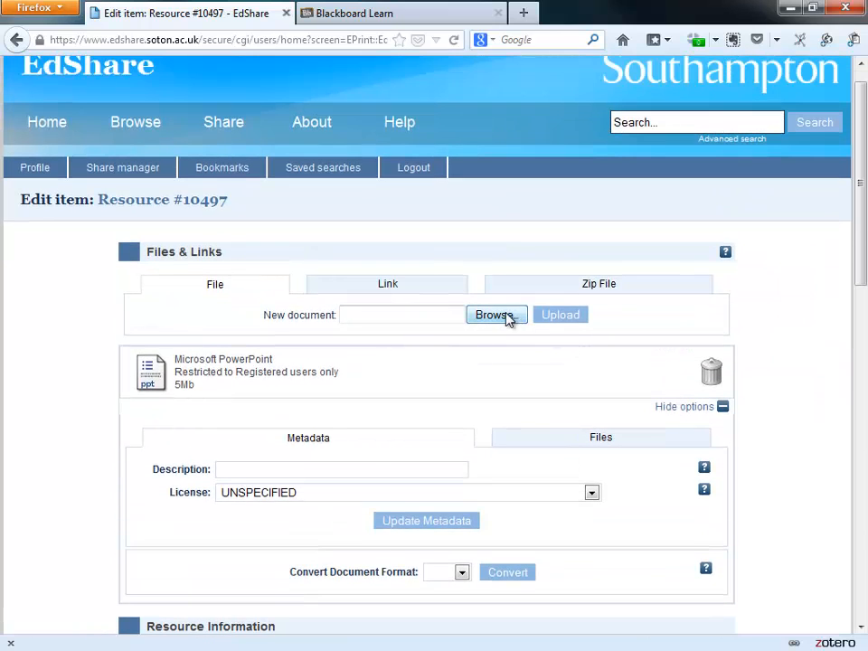
click(504, 317)
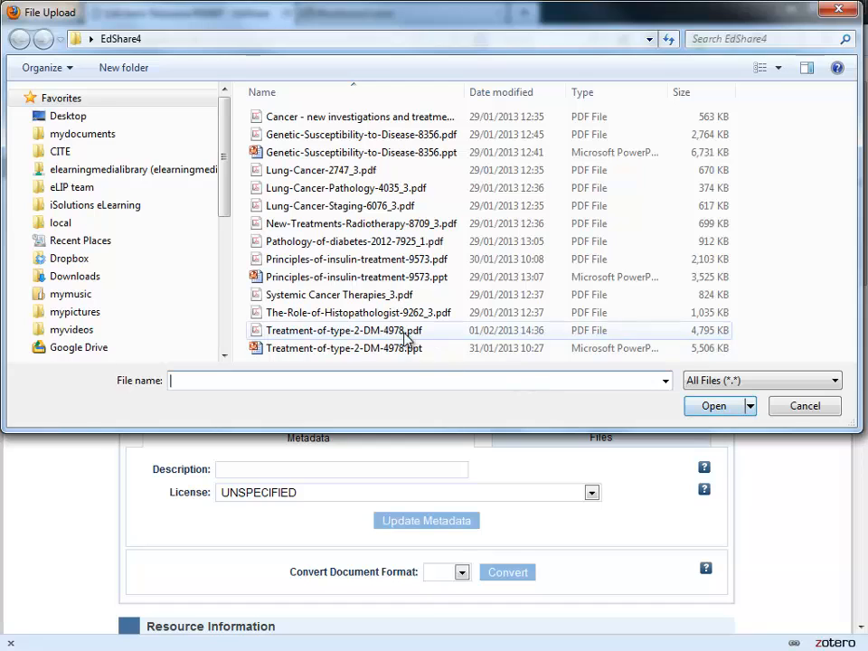
click(406, 331)
click(713, 406)
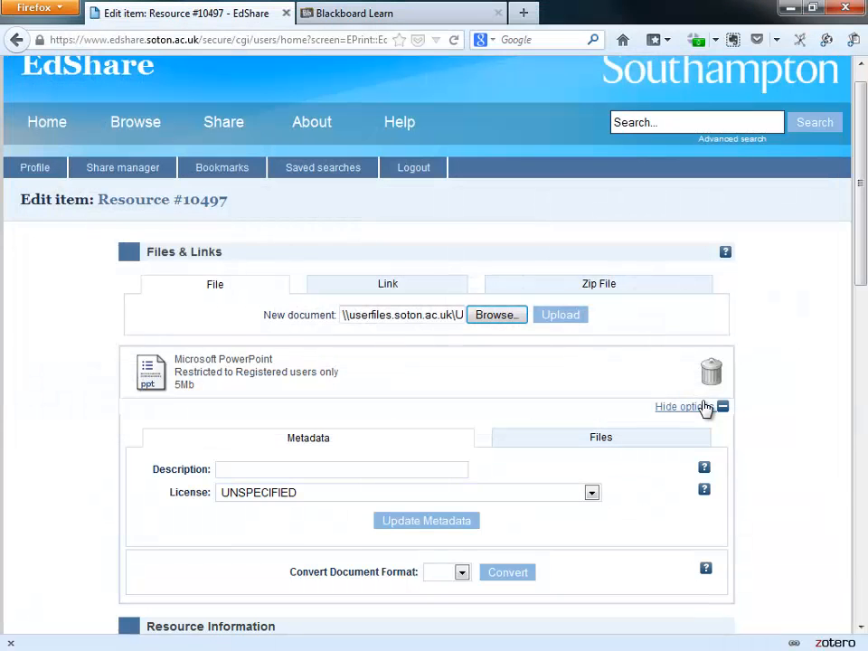
click(564, 318)
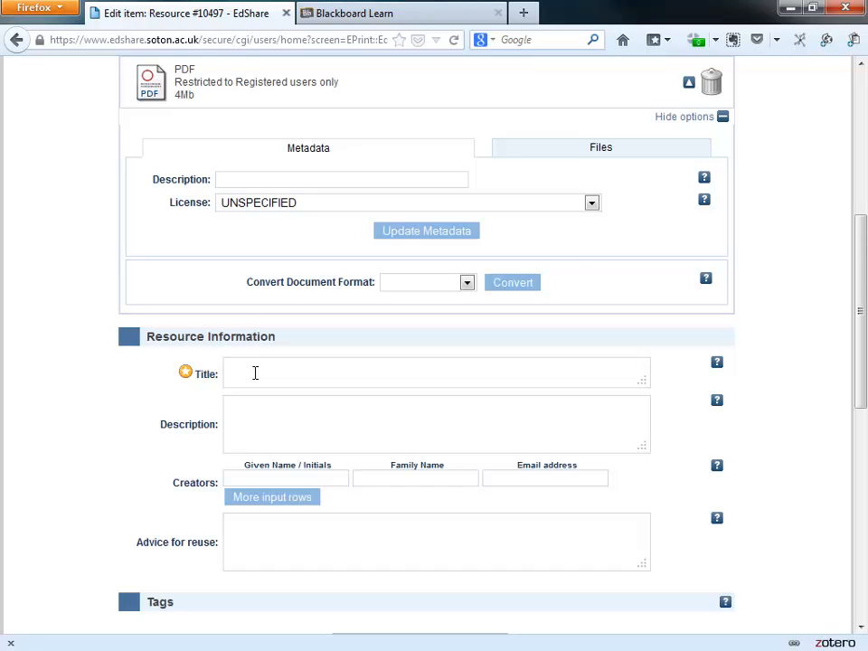
Enter the title 'Treatment of Type 2 Diabetes' and the description 'Slides'
click(255, 372)
text(Treatment of Type 2 Diabetes)
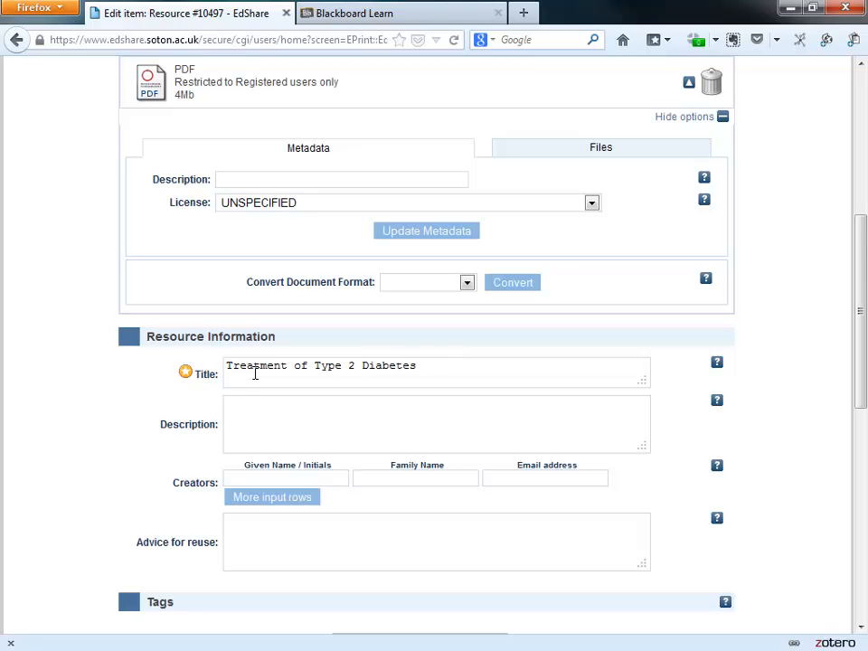
click(248, 407)
text(Slides)
Enter the creator's name and pick the matching person from the suggestions
click(252, 478)
text(Richard)
text(Holt)
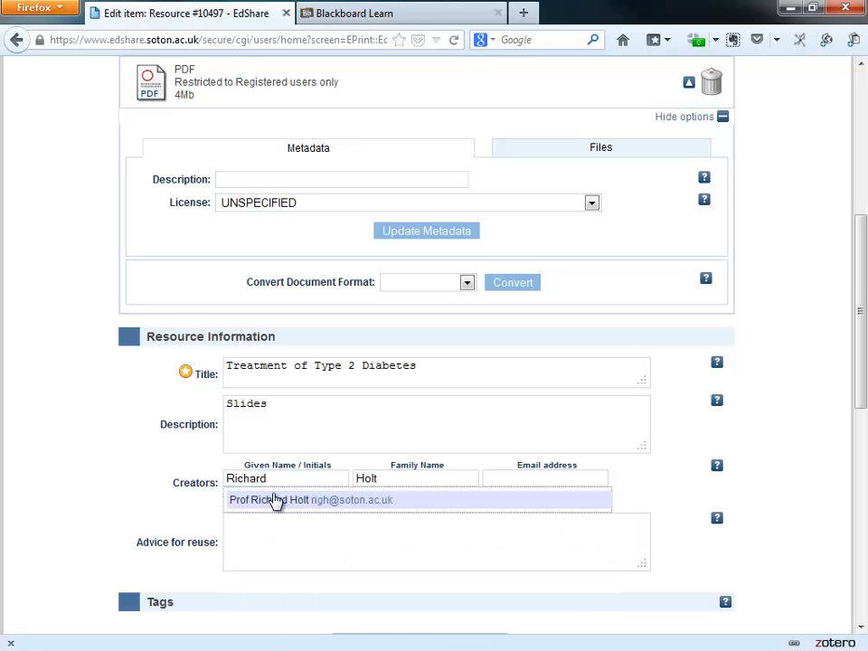
click(276, 503)
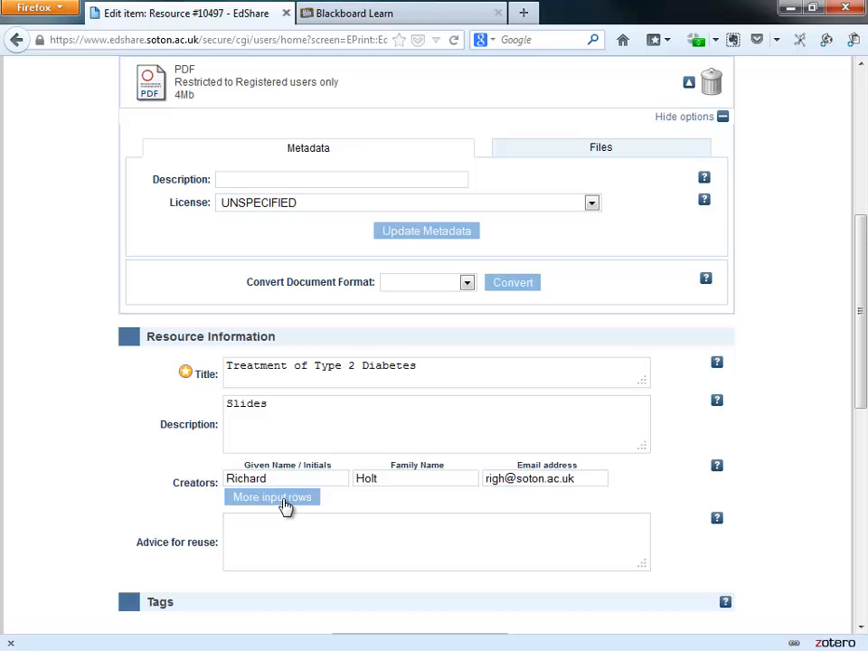
scroll(284, 506, down, 4)
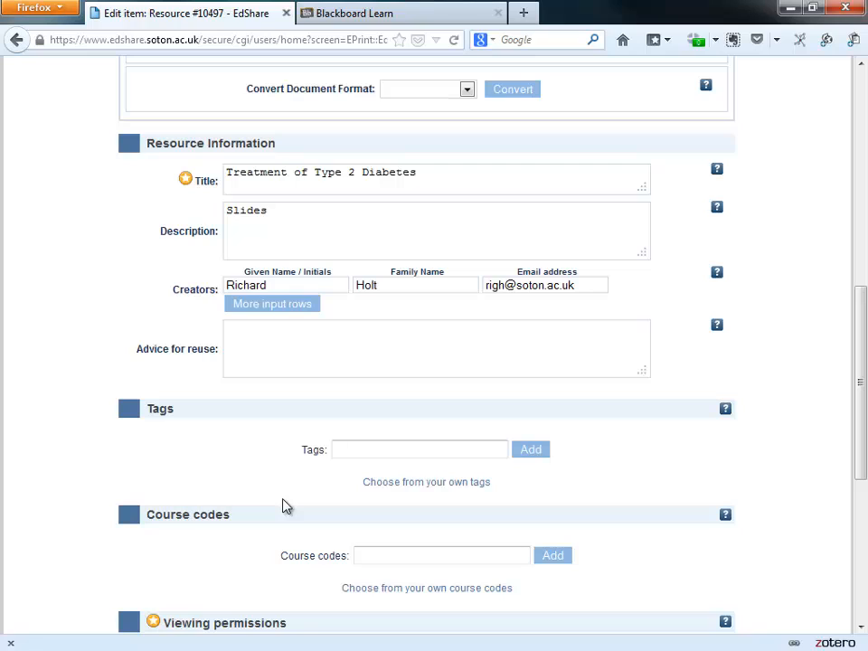
Add the tags Faculty of Medicine, BM5 Y2 and Endocrinology
click(359, 448)
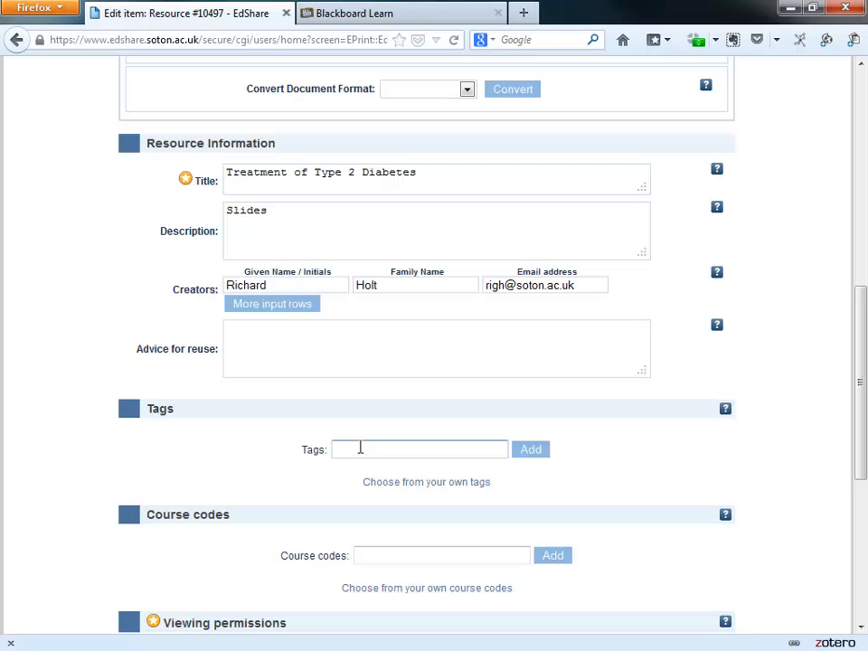
text(Faculty of Medicin)
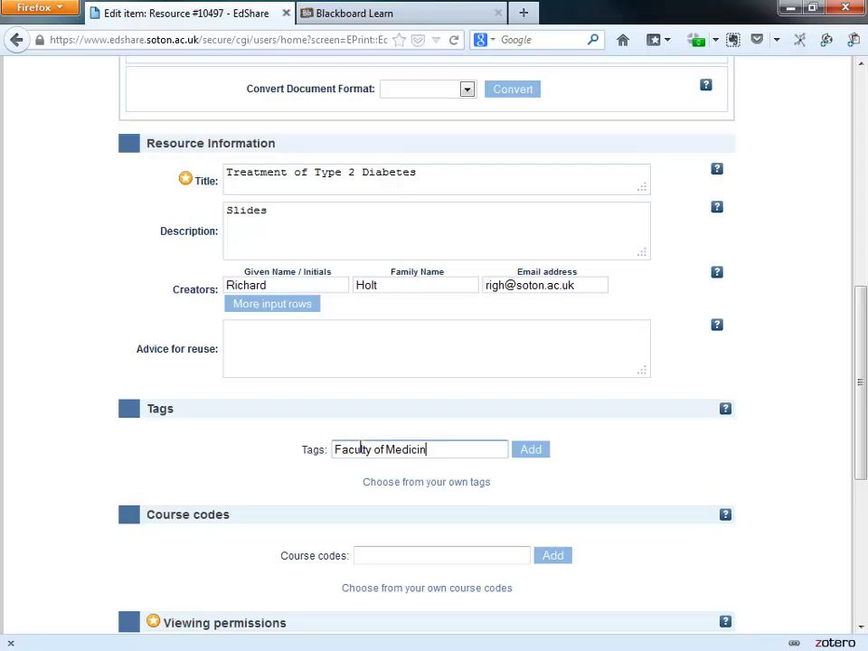
text(e)
key(Return)
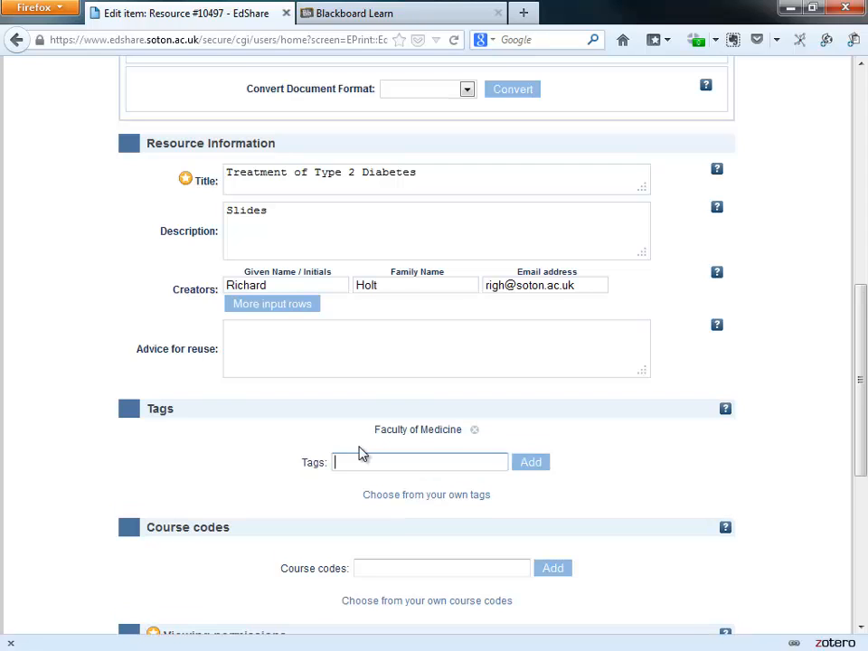
text(BM5 Y2)
key(Return)
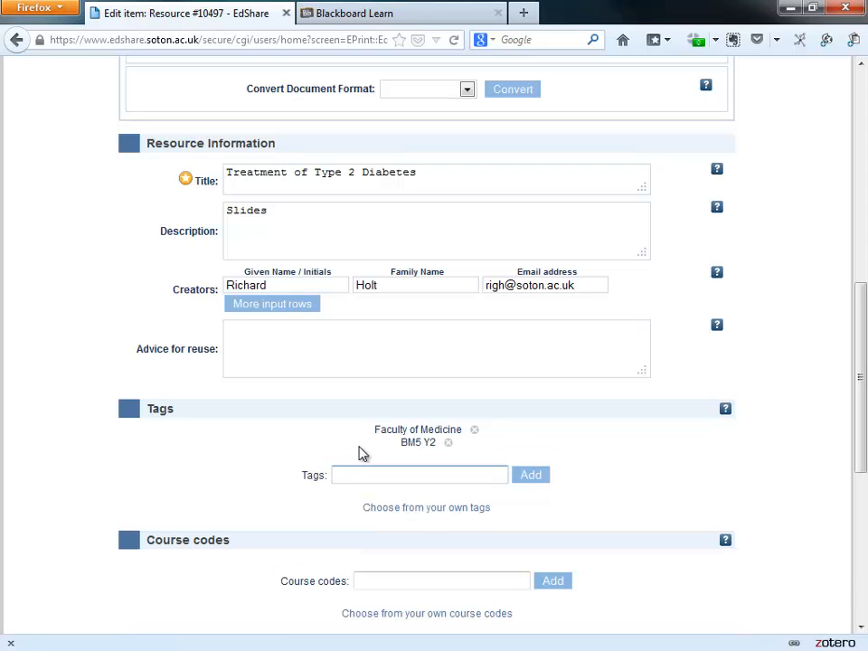
text(Endocrinology)
key(Return)
Add the tags Diabetes mellitus, Endocrinology and the Life Cycle, and Presentation
text(D)
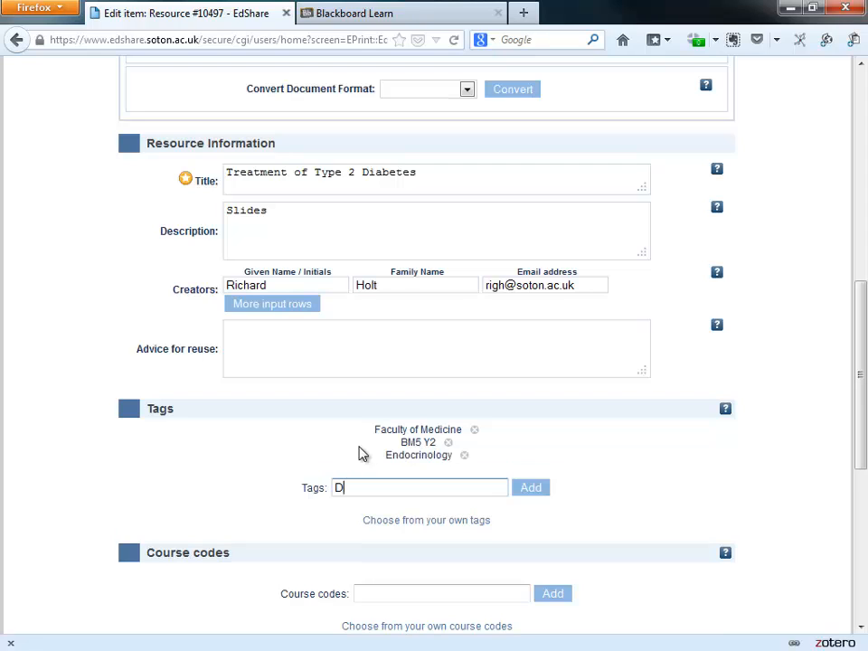
text(iabetes mellitus)
key(Return)
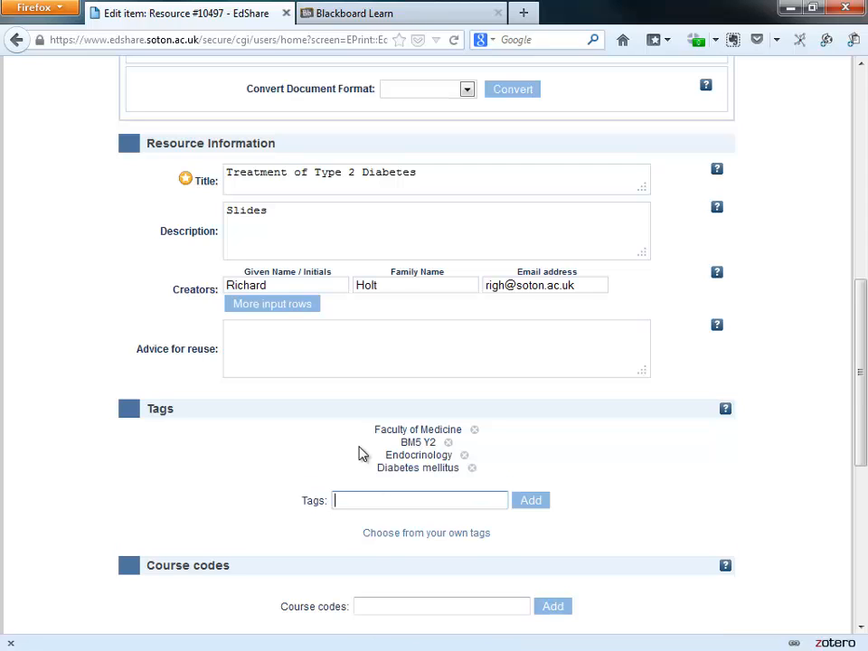
text(Endocrinology and the L)
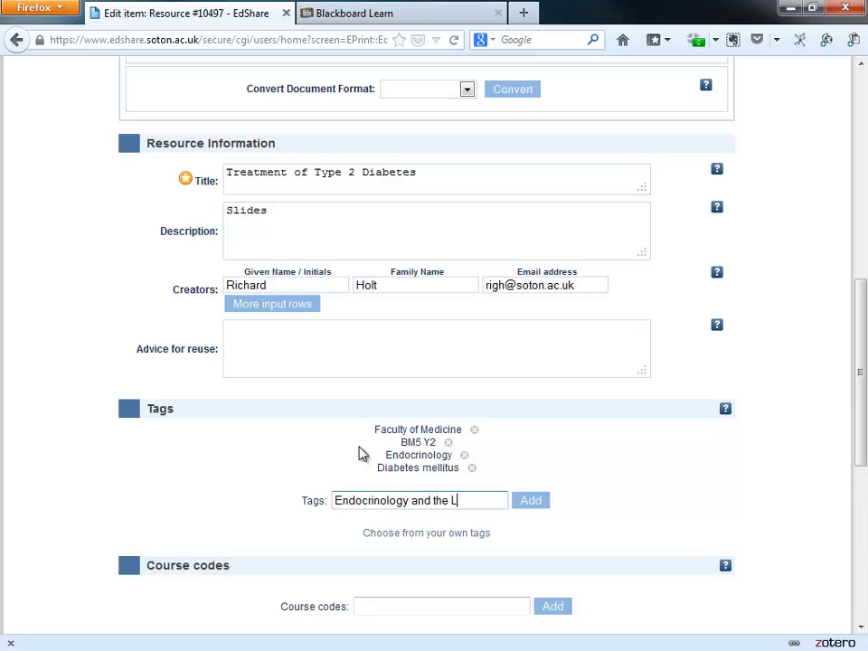
text(ife Cycle)
key(Return)
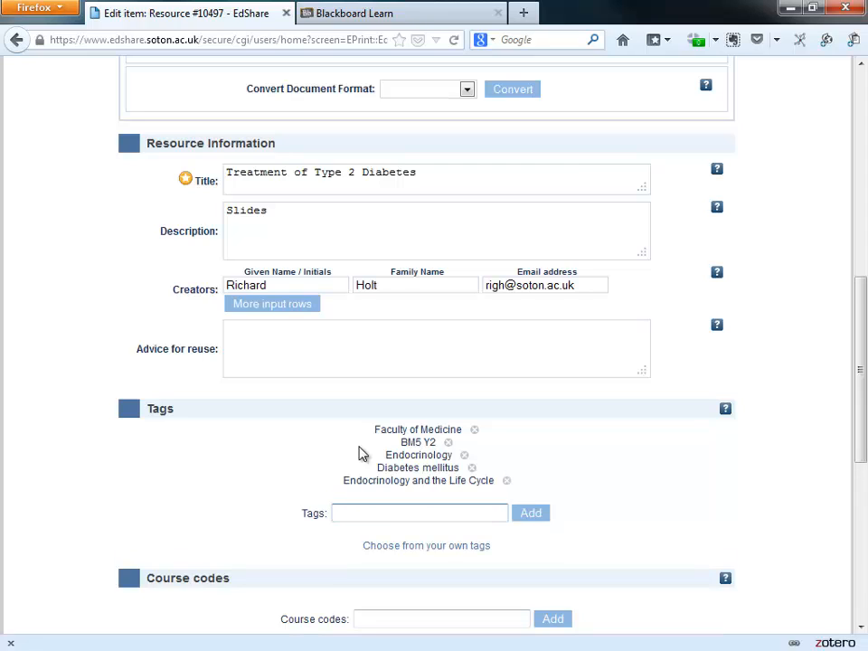
text(Presentation)
key(Return)
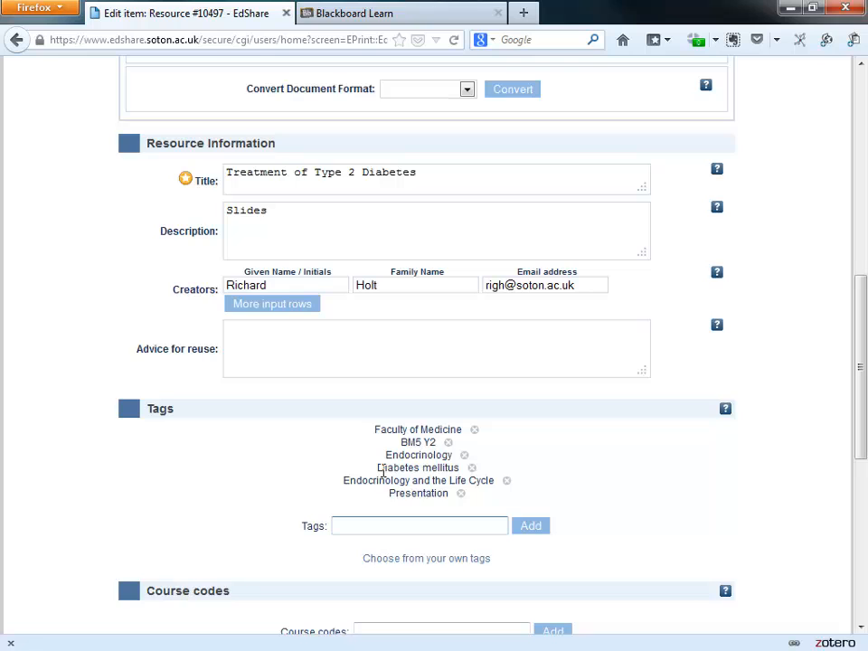
scroll(383, 470, down, 7)
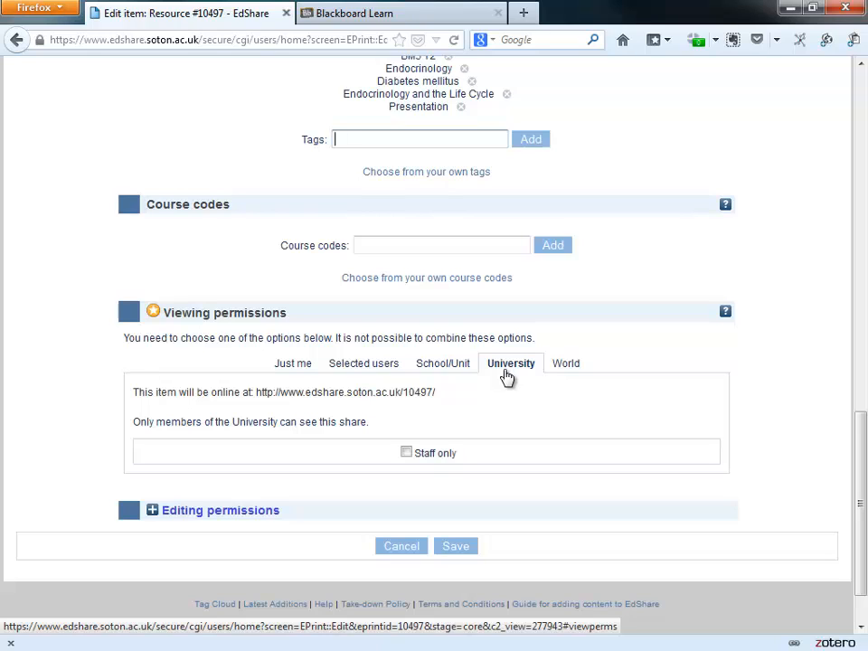
Restrict viewing to the Faculty of Medicine school/unit and save the resource
click(445, 369)
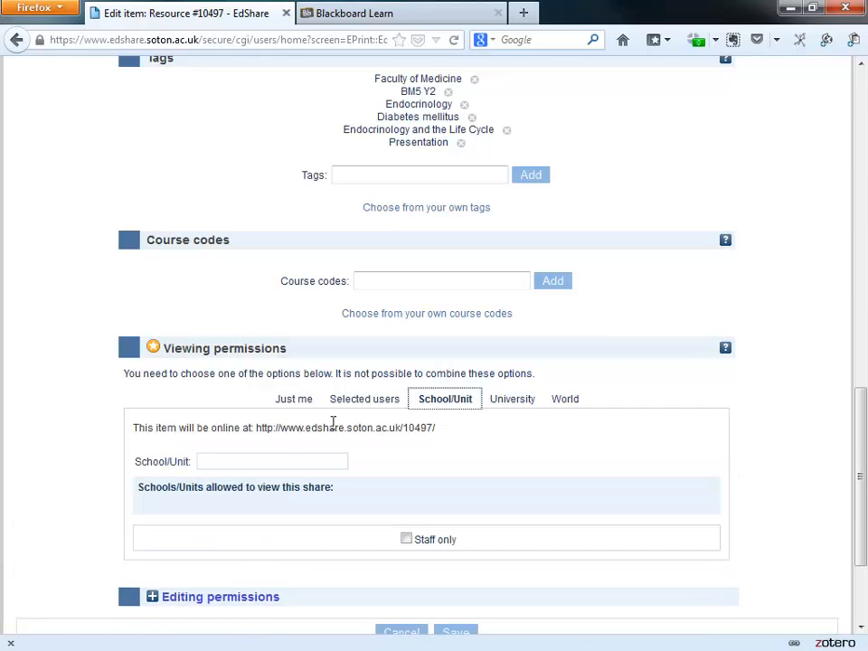
click(255, 460)
text(med)
click(268, 484)
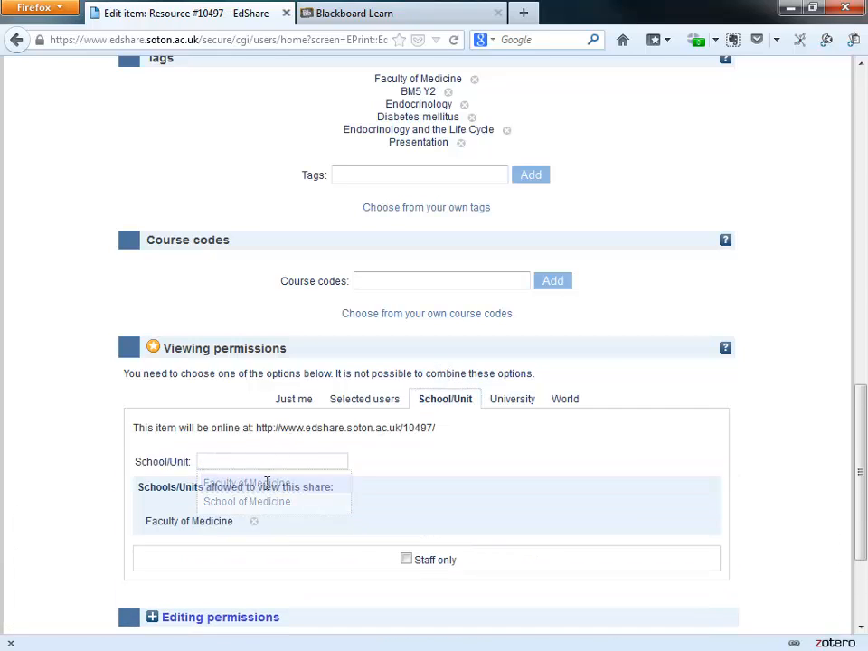
scroll(444, 502, down, 3)
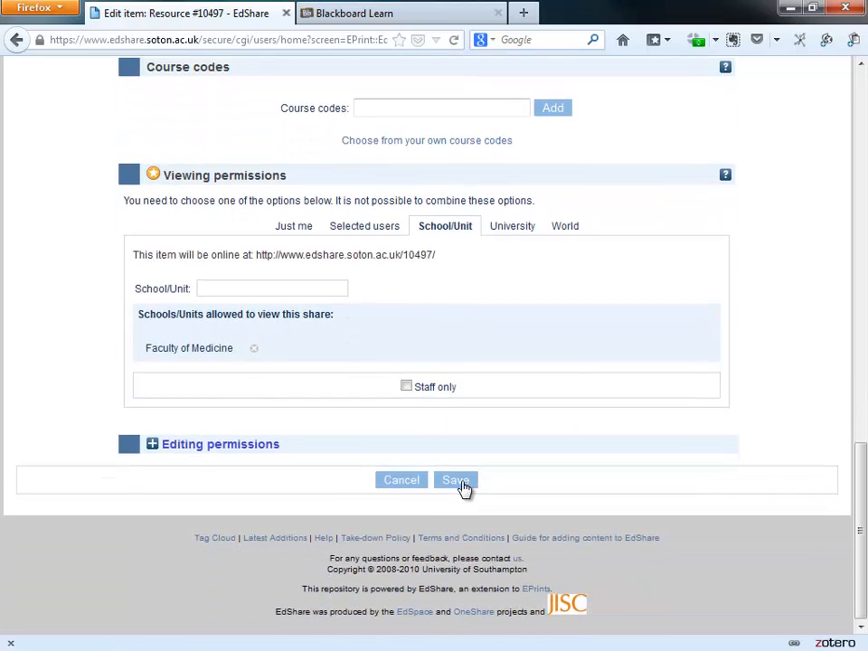
click(459, 483)
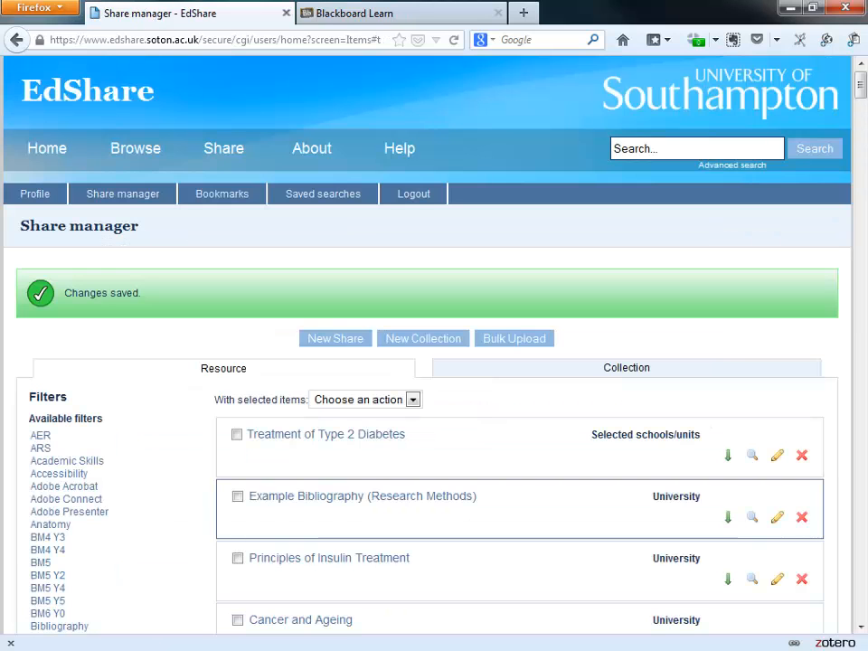
View the Treatment of Type 2 Diabetes resource page from Share manager
click(753, 459)
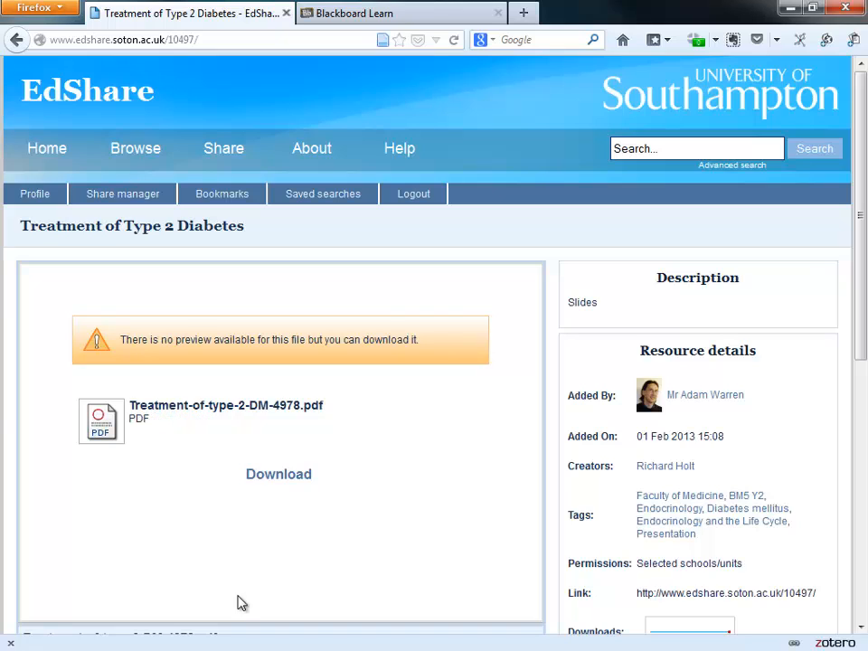
Switch to Blackboard Learn and log in
click(451, 16)
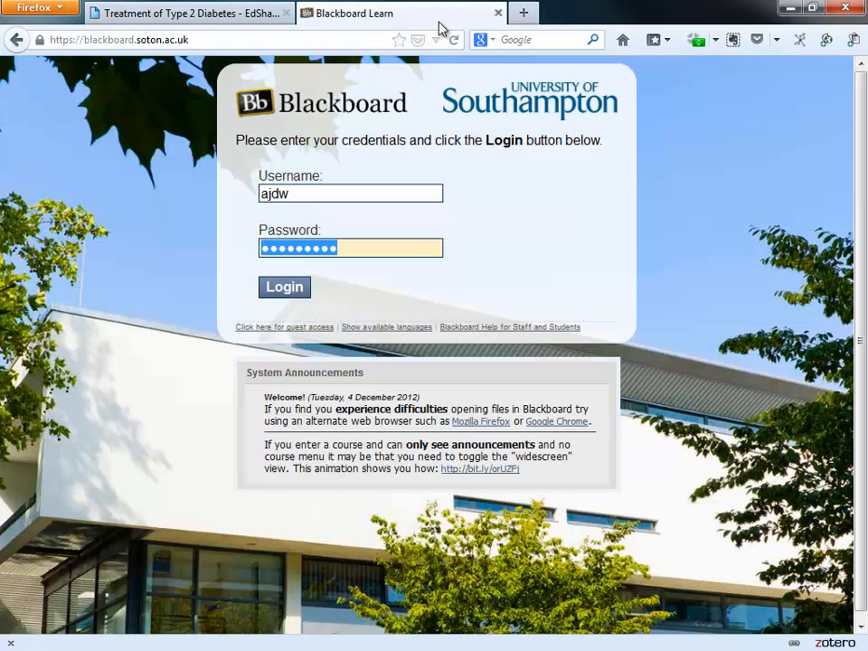
click(290, 293)
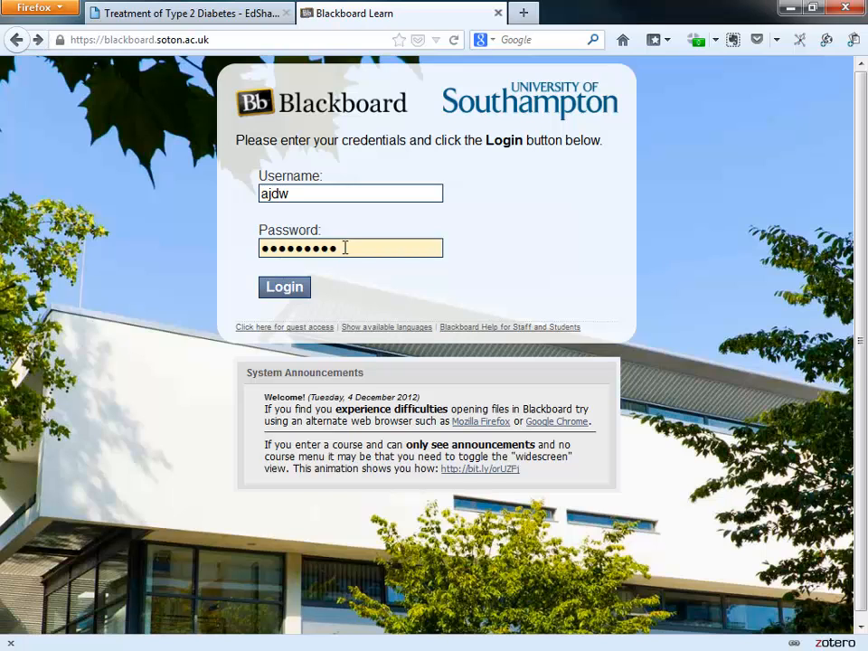
click(291, 293)
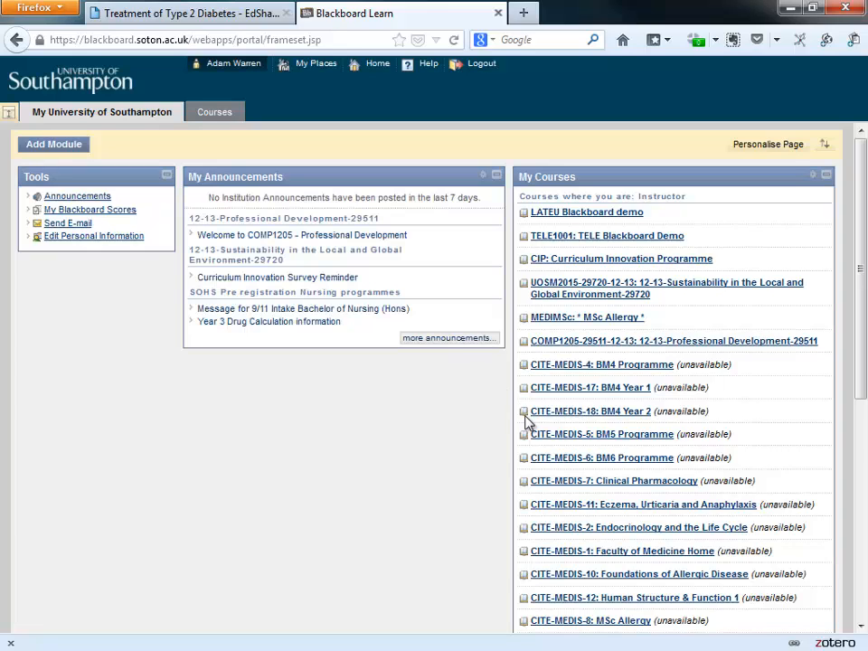
Open Endocrinology and the Life Cycle > Weekly resources > 1. Diabetes Mellitus
click(608, 533)
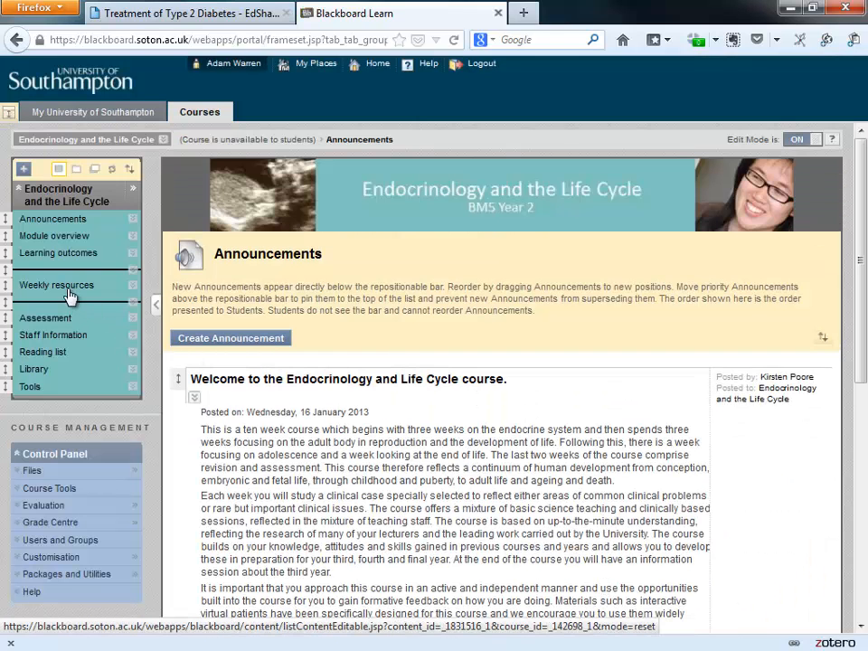
click(65, 293)
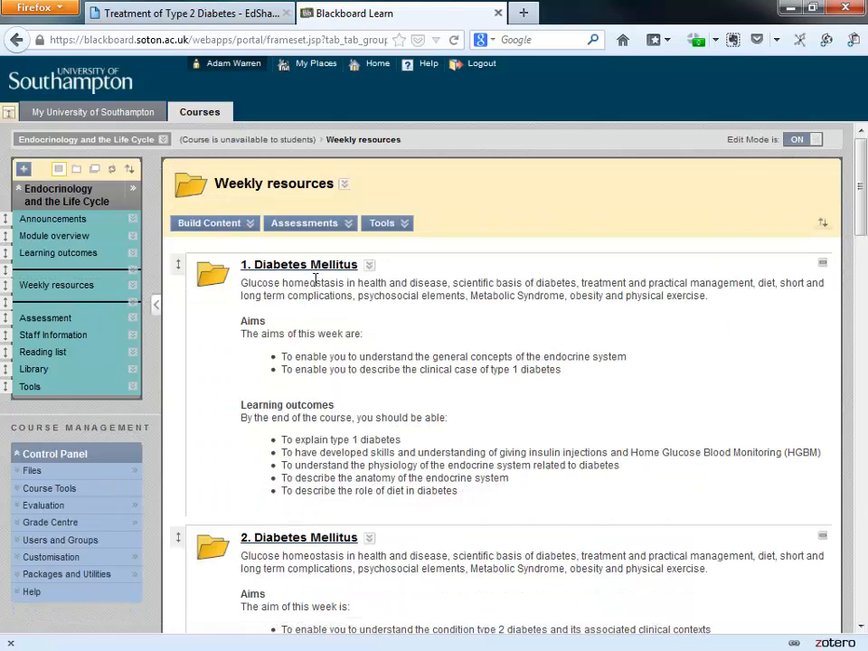
click(318, 268)
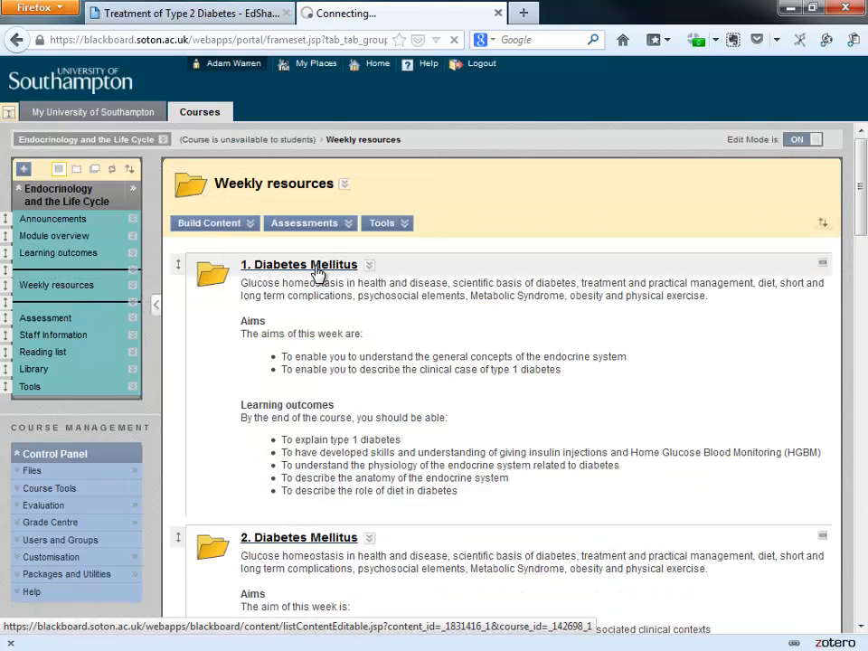
scroll(288, 269, down, 10)
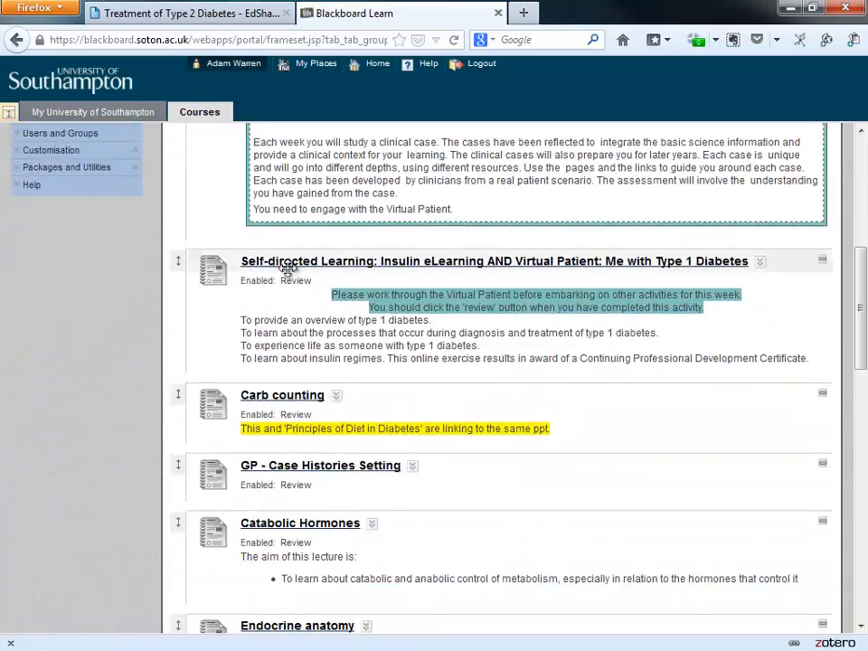
scroll(287, 270, down, 6)
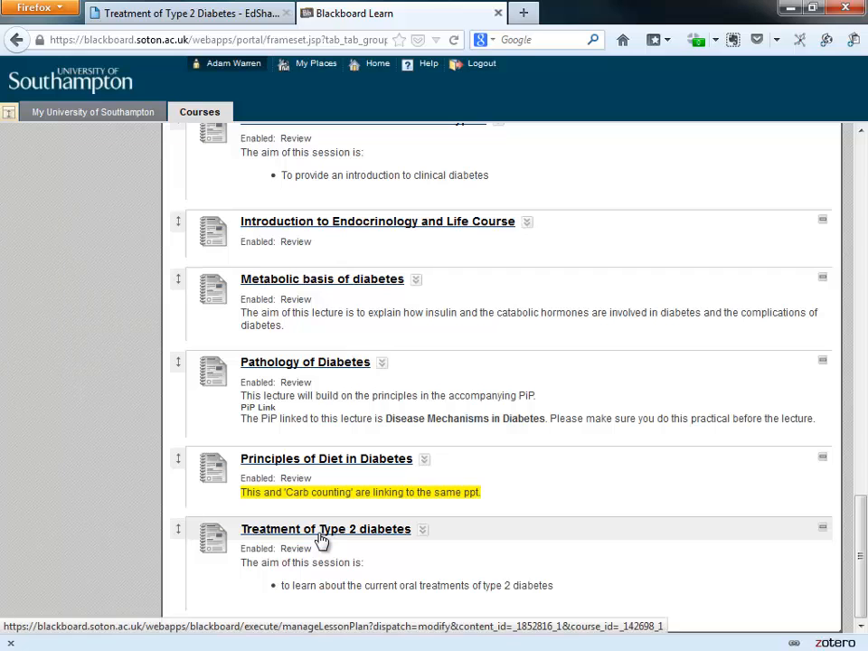
In the Treatment of Type 2 diabetes lesson plan's Curriculum Resources, create a new Web Link
click(321, 538)
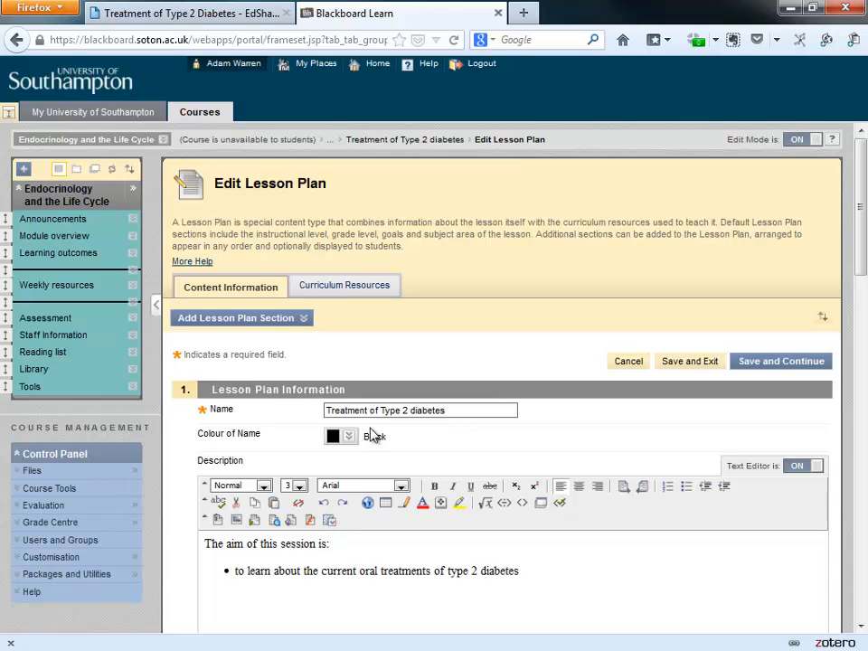
click(371, 288)
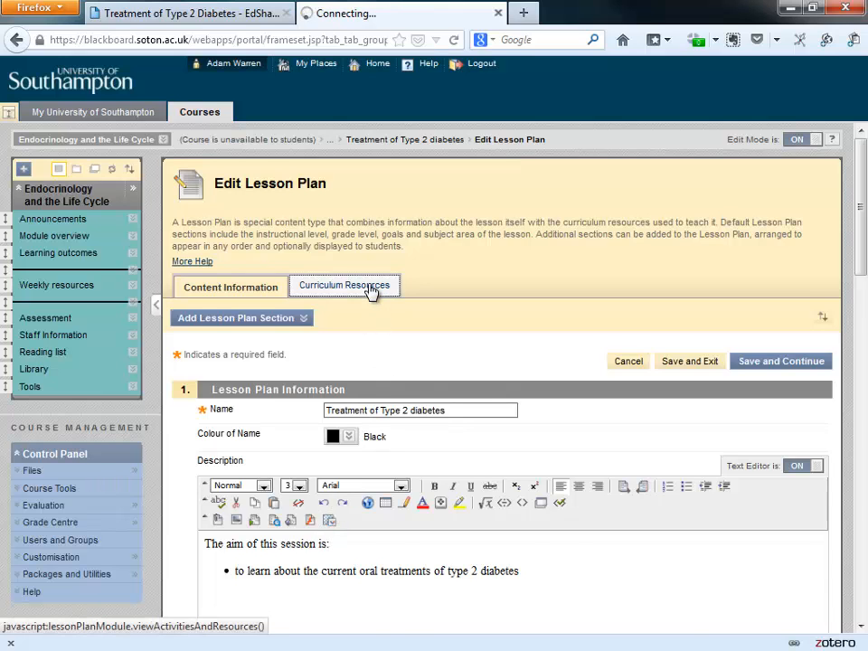
click(209, 250)
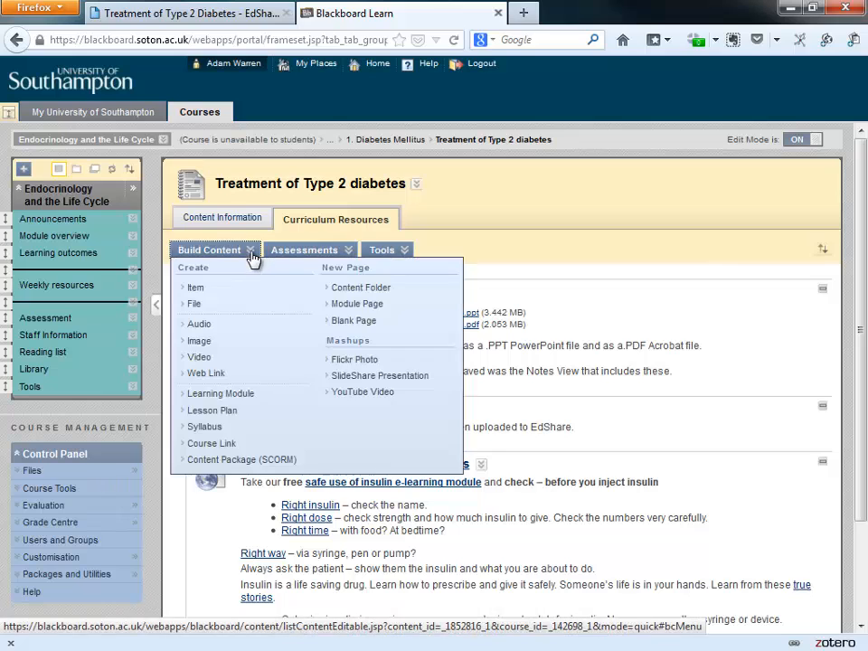
click(217, 374)
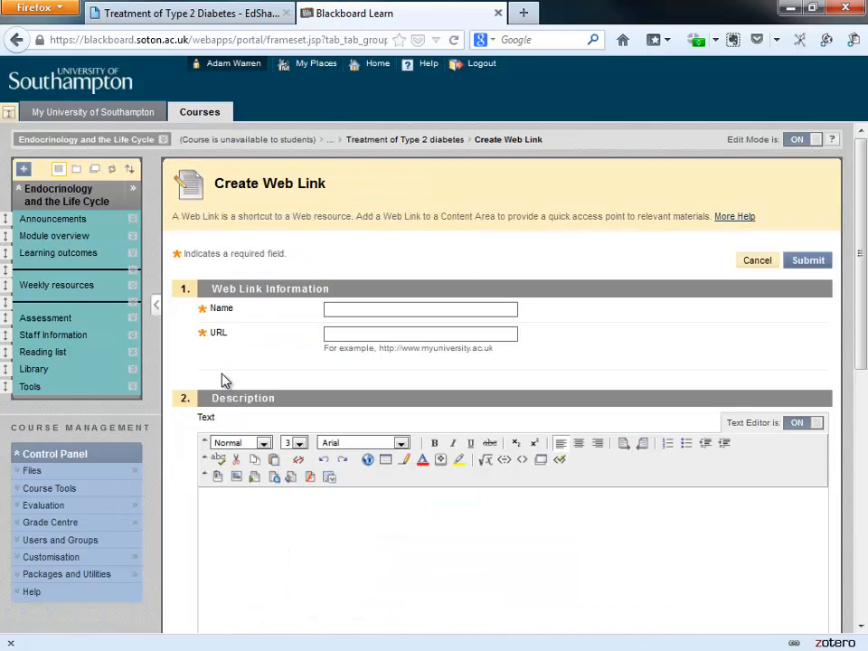
Name the web link 'Treatment of Type 2 Diabetes' and copy the EdShare resource address
click(340, 309)
text(T)
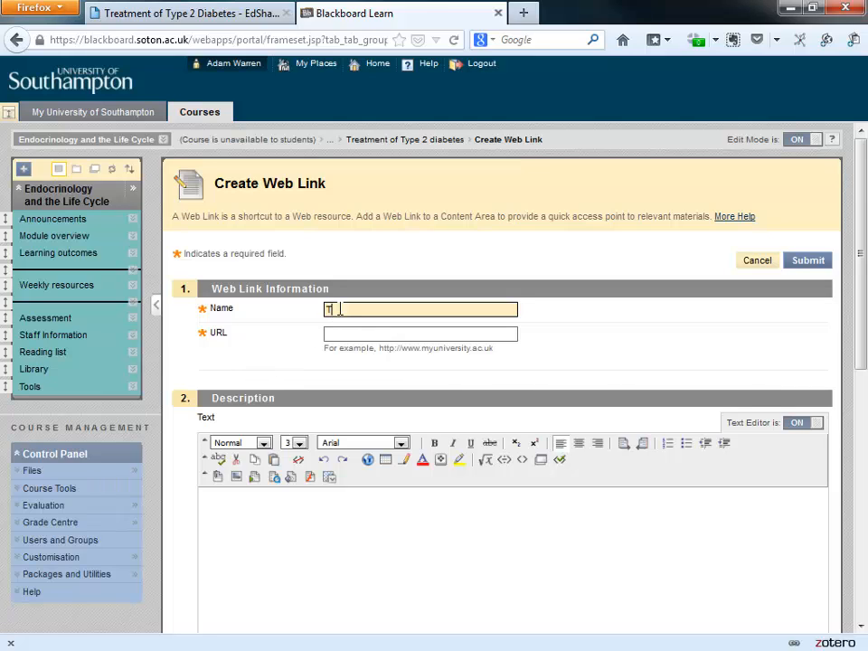
text(reatment of Type 2 Diabe)
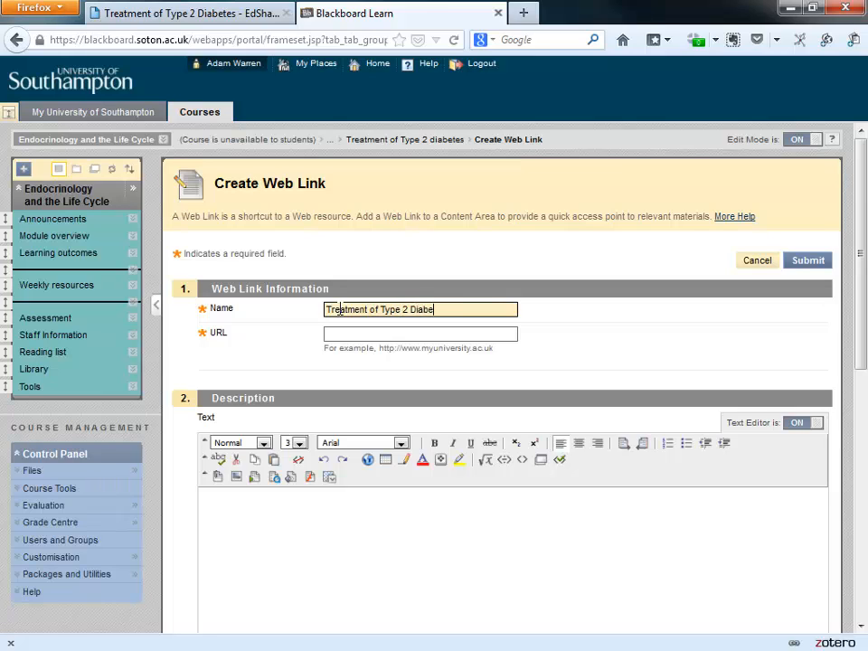
text(tes)
click(252, 15)
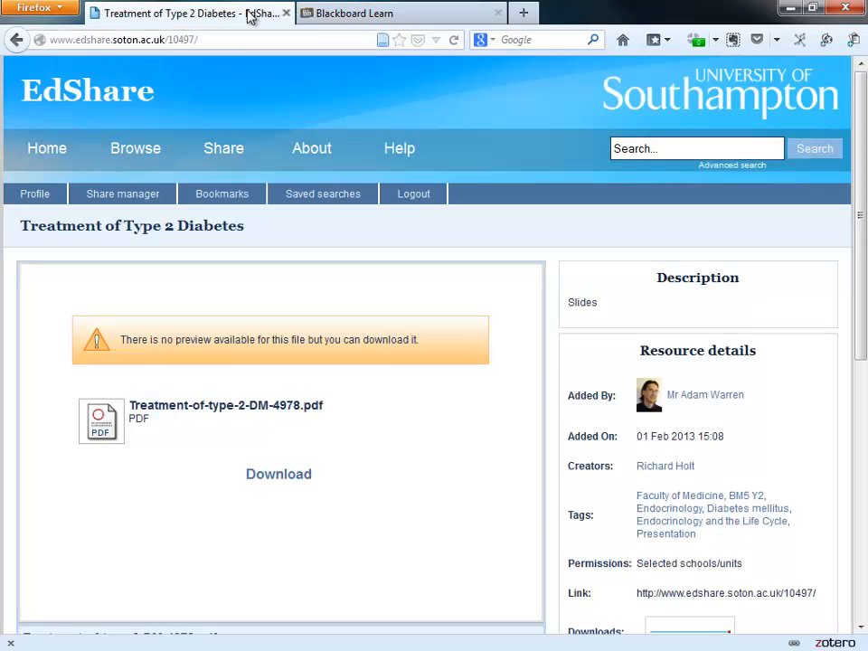
click(181, 40)
right_click(172, 41)
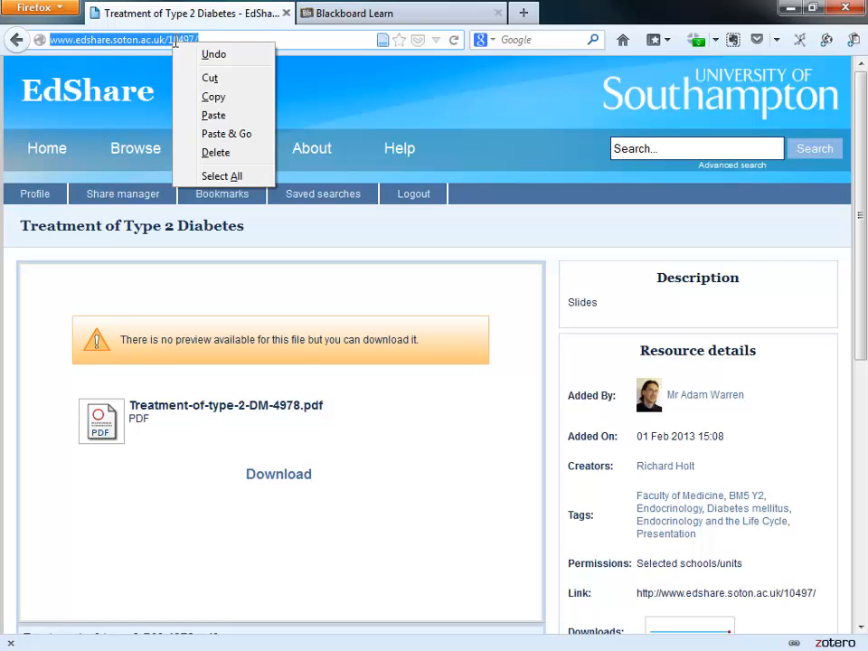
click(217, 99)
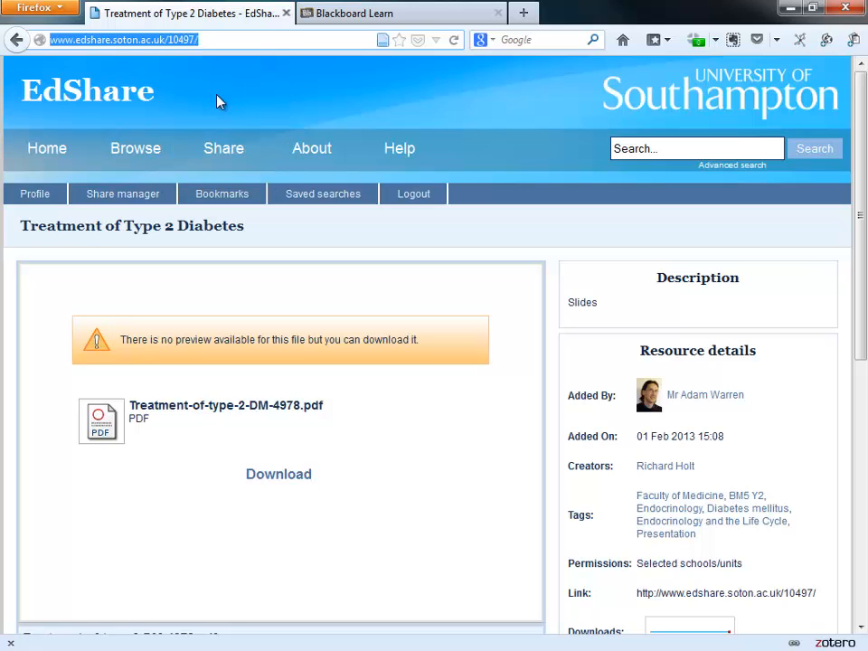
click(421, 20)
click(342, 334)
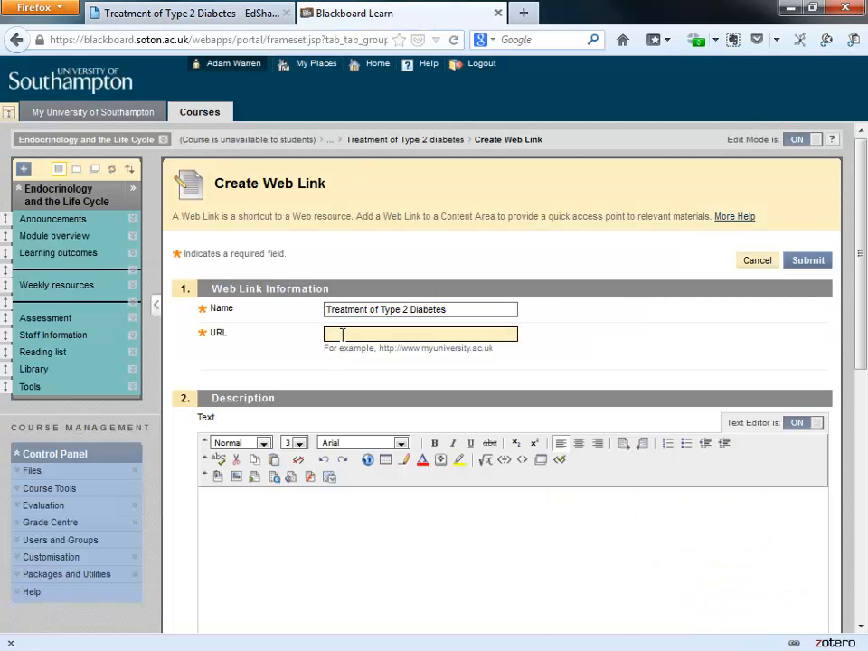
right_click(342, 334)
click(388, 411)
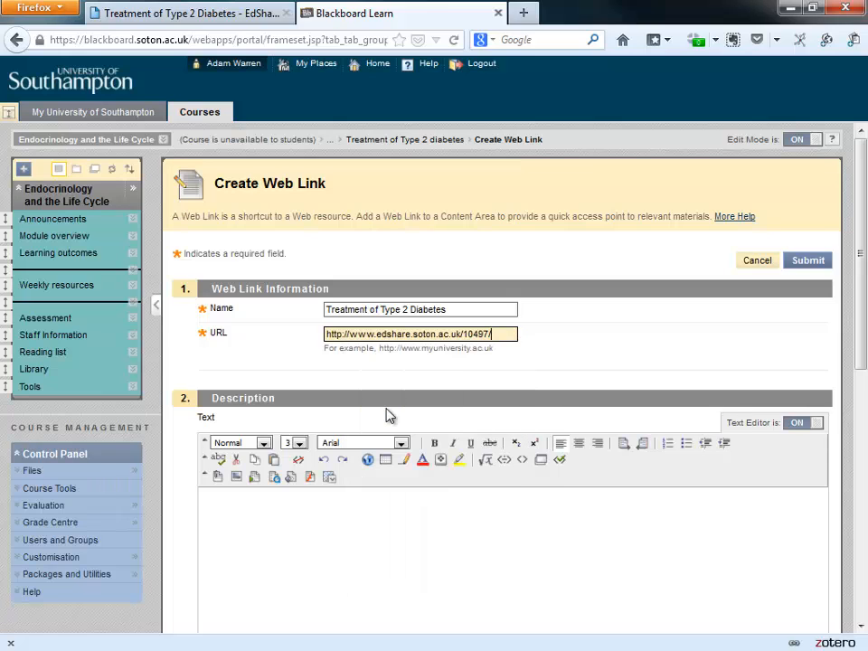
click(800, 261)
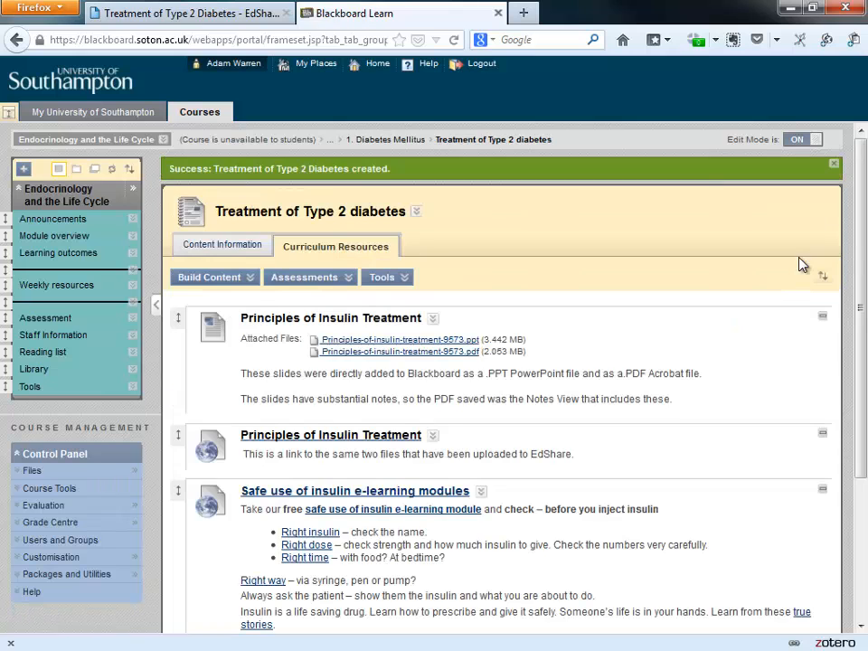
Drag the Treatment of Type 2 Diabetes link up below the Principles of Insulin Treatment item
scroll(751, 298, down, 4)
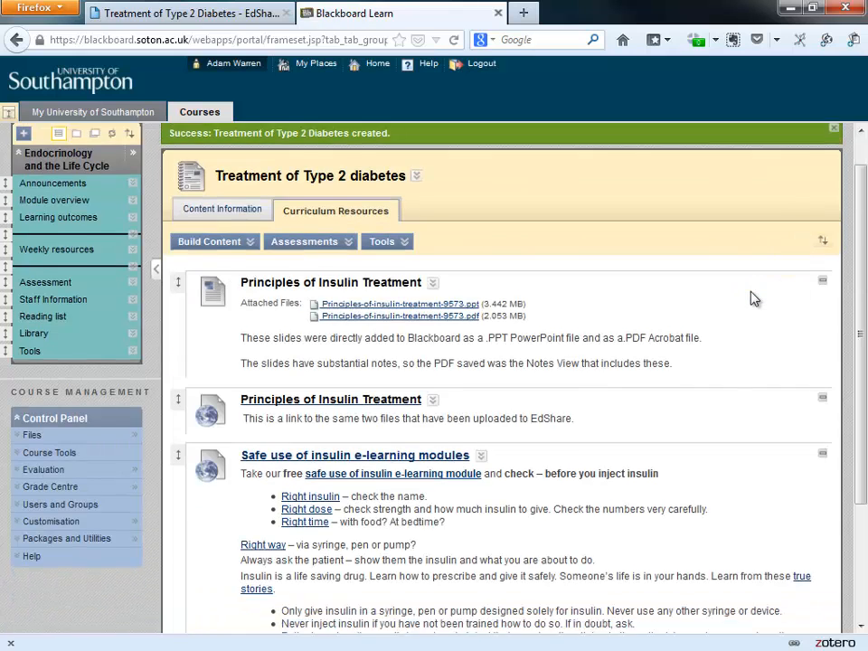
drag(173, 570, 177, 235)
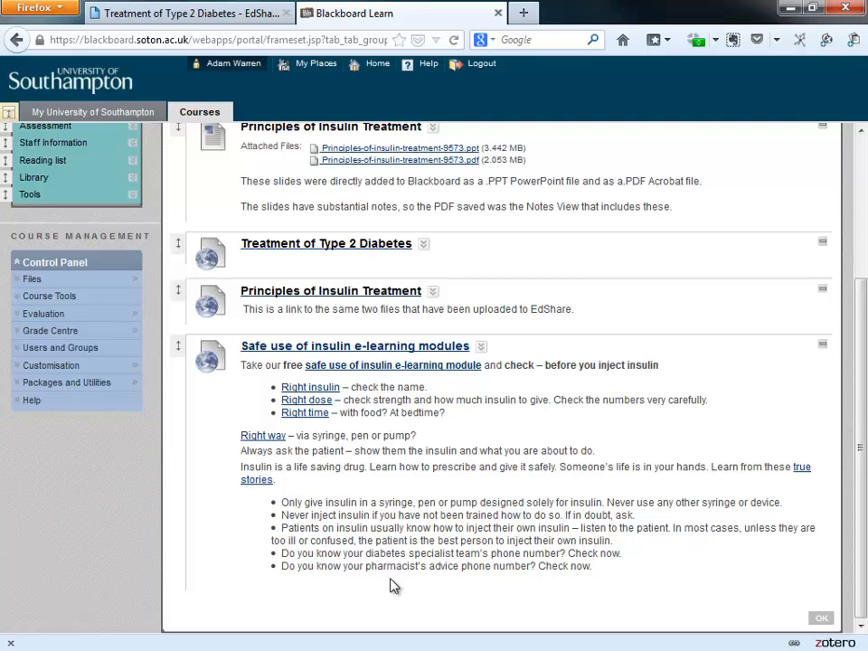
scroll(393, 560, up, 4)
Create a new content item named 'Treatment of Type 2 Diabetes'
click(248, 280)
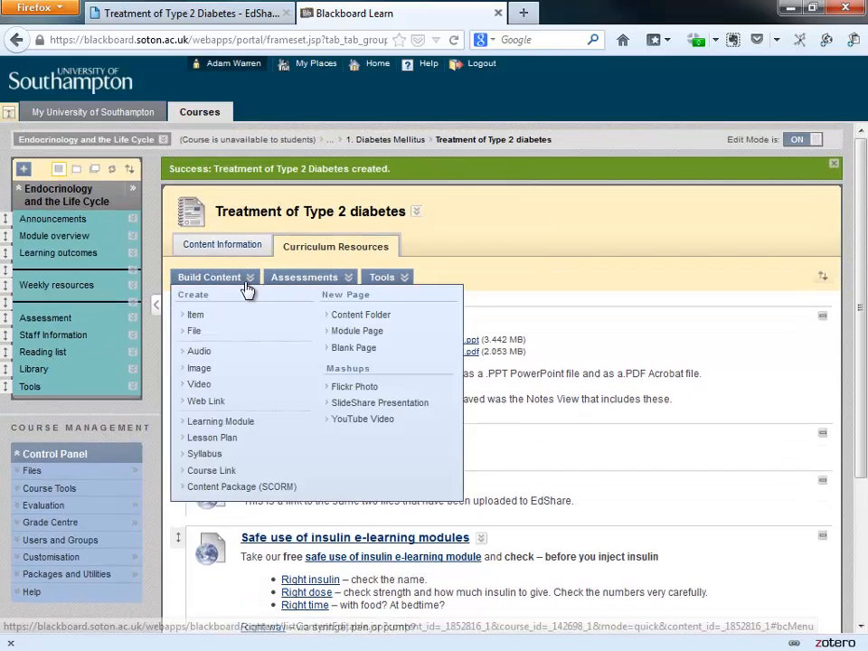
click(195, 316)
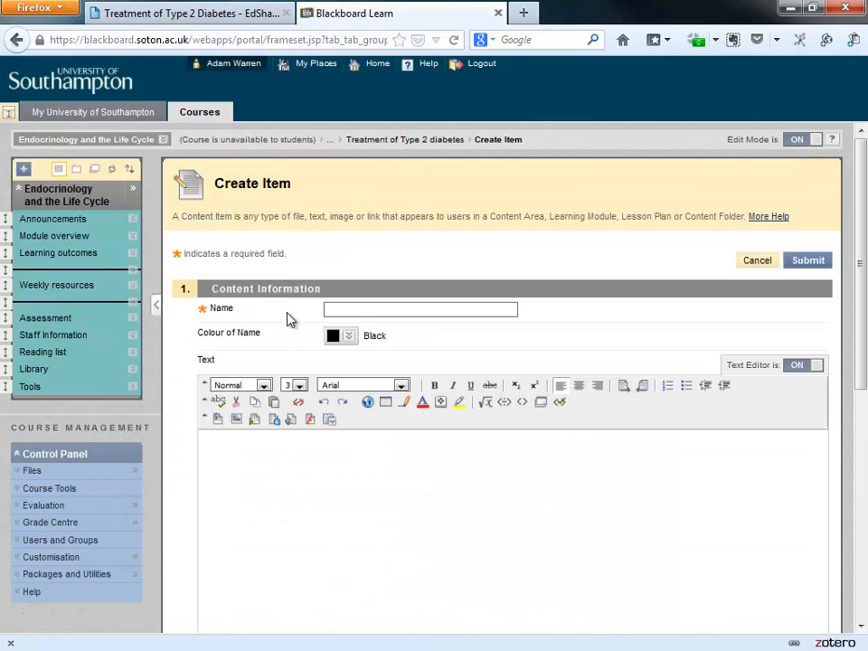
click(357, 309)
text(Tr)
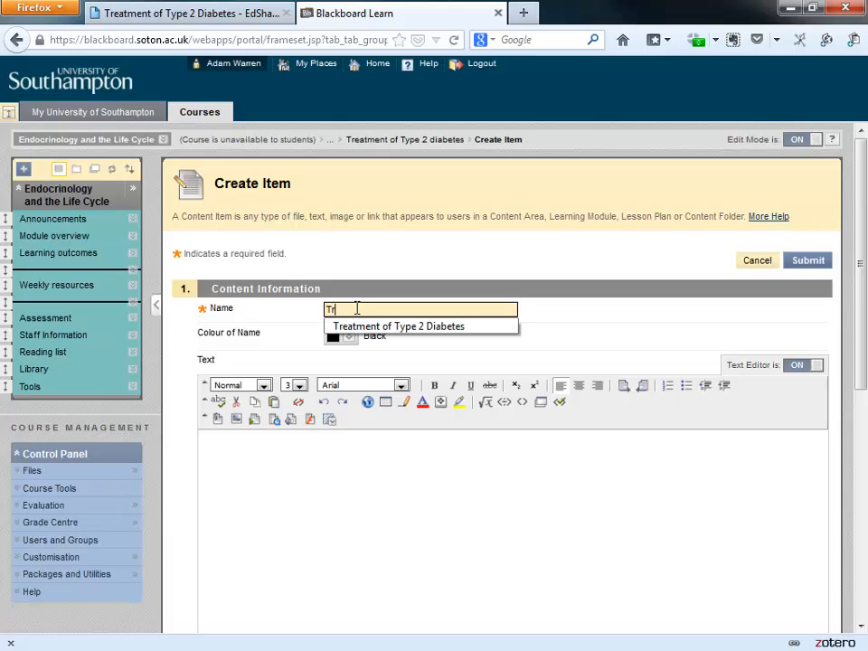
text(eatment of Type 2 Diabetes)
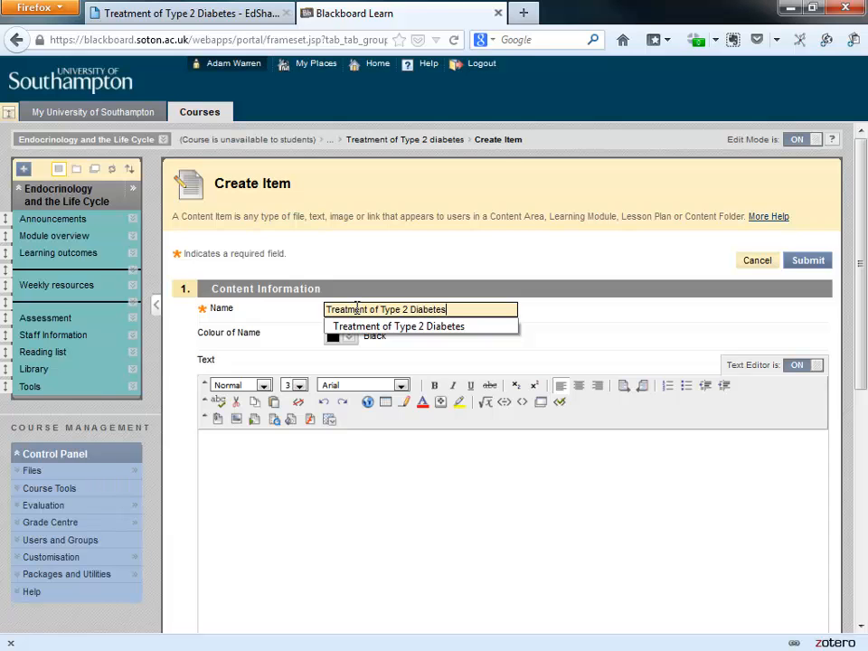
click(290, 451)
scroll(314, 446, down, 5)
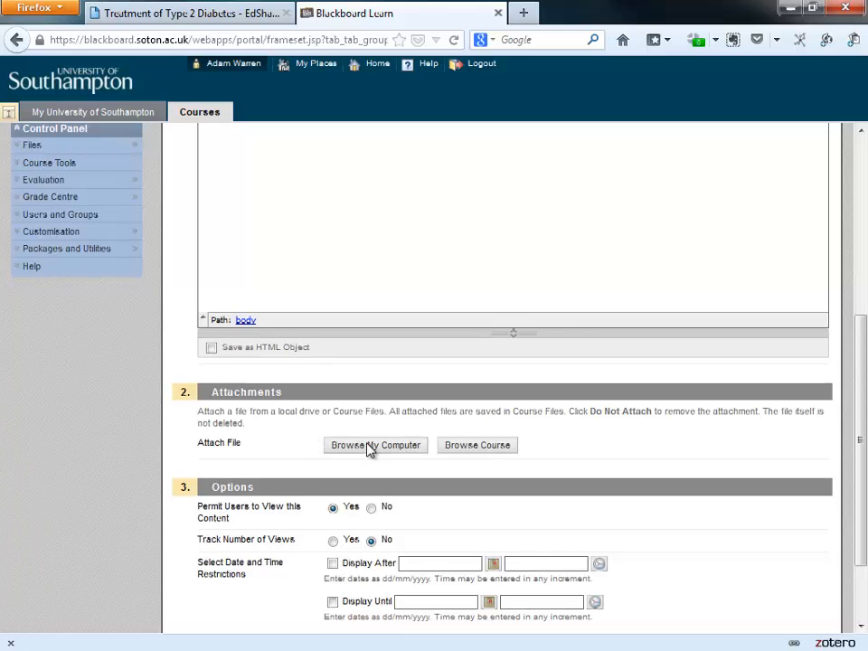
Attach Treatment-of-type-2-DM-4978.ppt and Treatment-of-type-2-DM-4978.pdf from the computer and submit the item
click(370, 450)
click(403, 351)
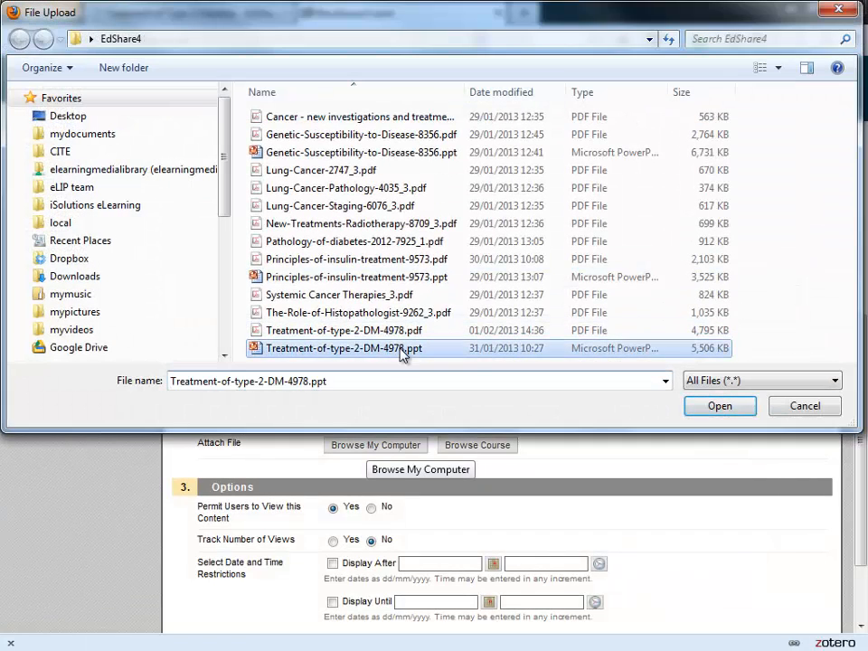
click(723, 407)
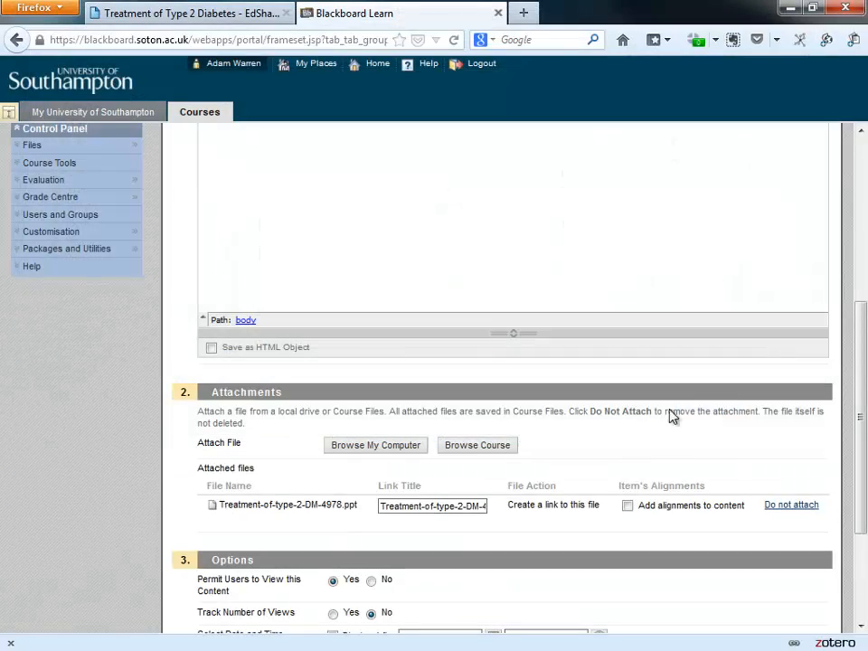
click(378, 448)
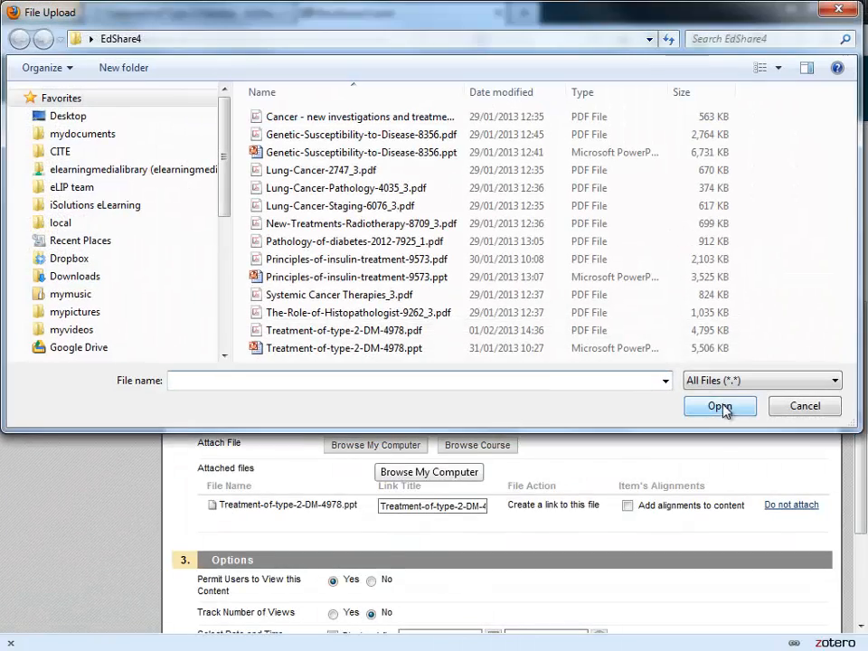
click(308, 330)
click(727, 408)
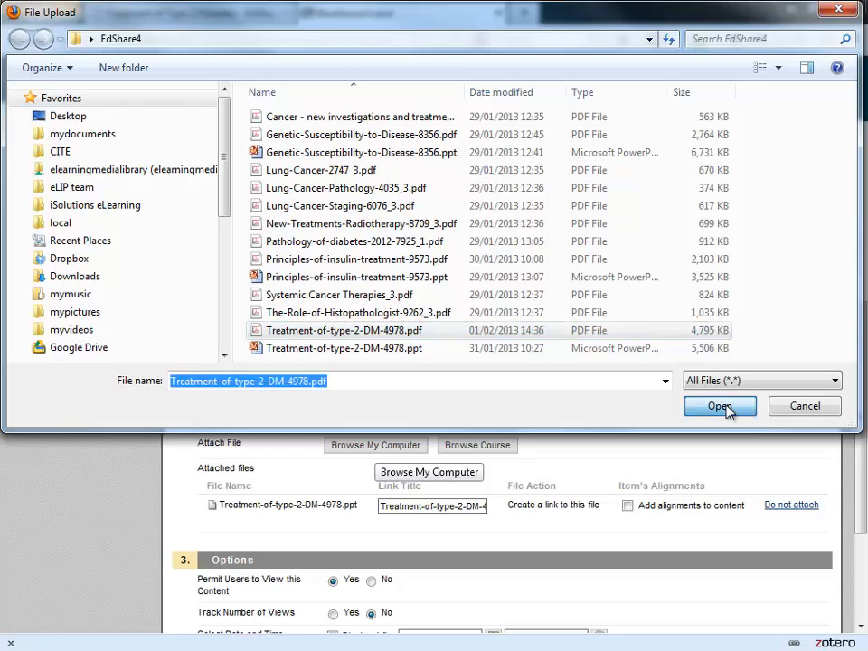
scroll(737, 436, down, 4)
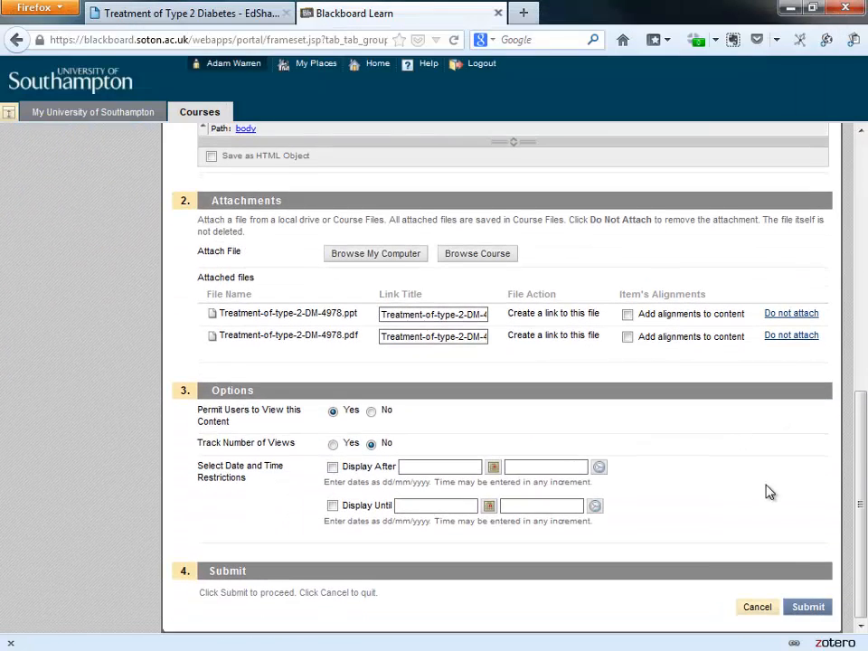
click(808, 608)
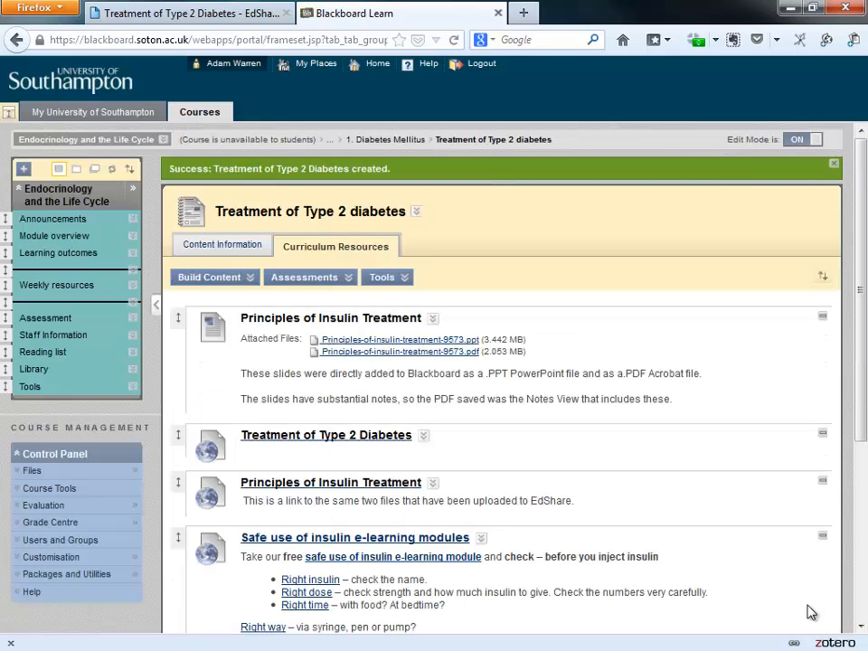
Drag the new file item beneath the Treatment of Type 2 Diabetes link, then turn Edit Mode off
scroll(811, 612, down, 5)
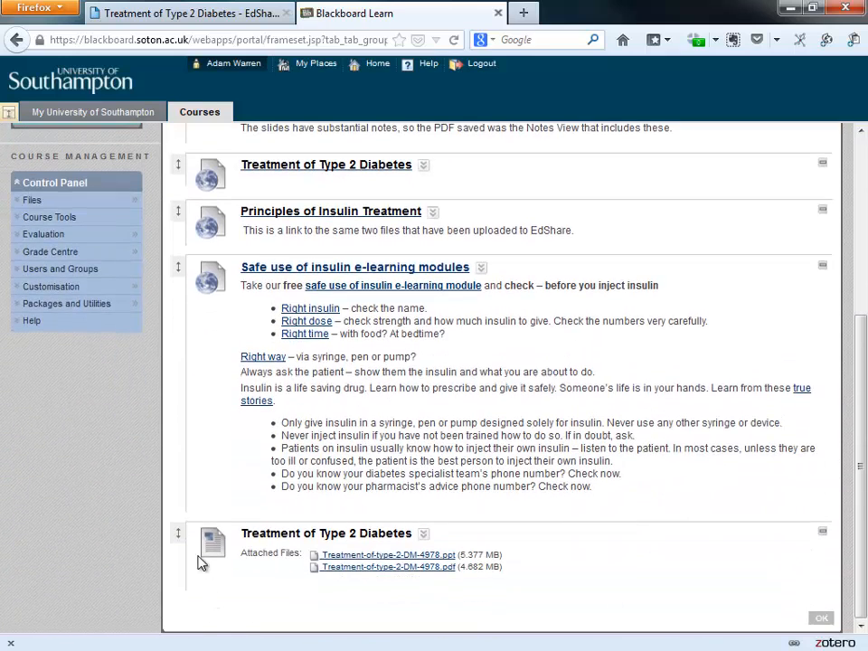
drag(178, 537, 210, 238)
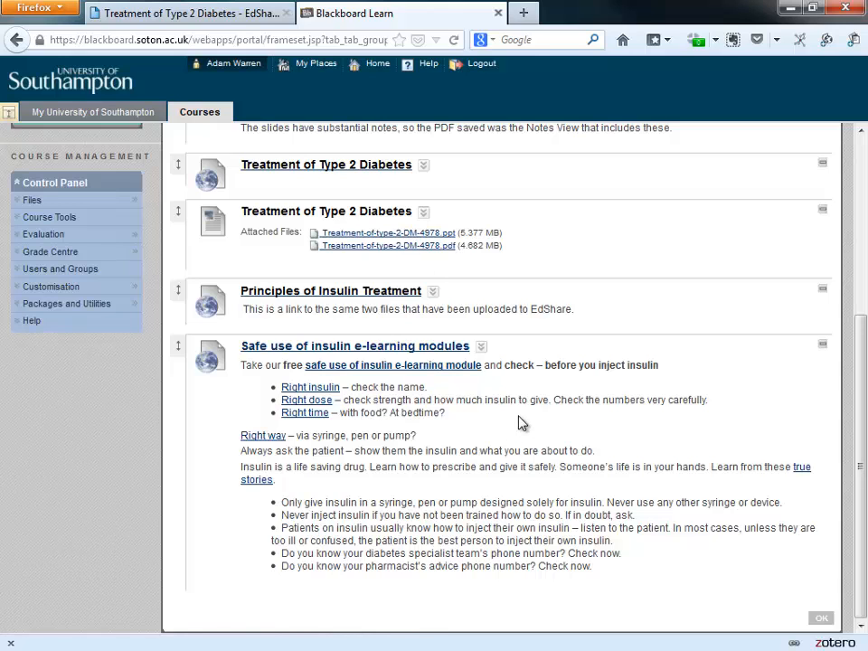
scroll(520, 423, up, 5)
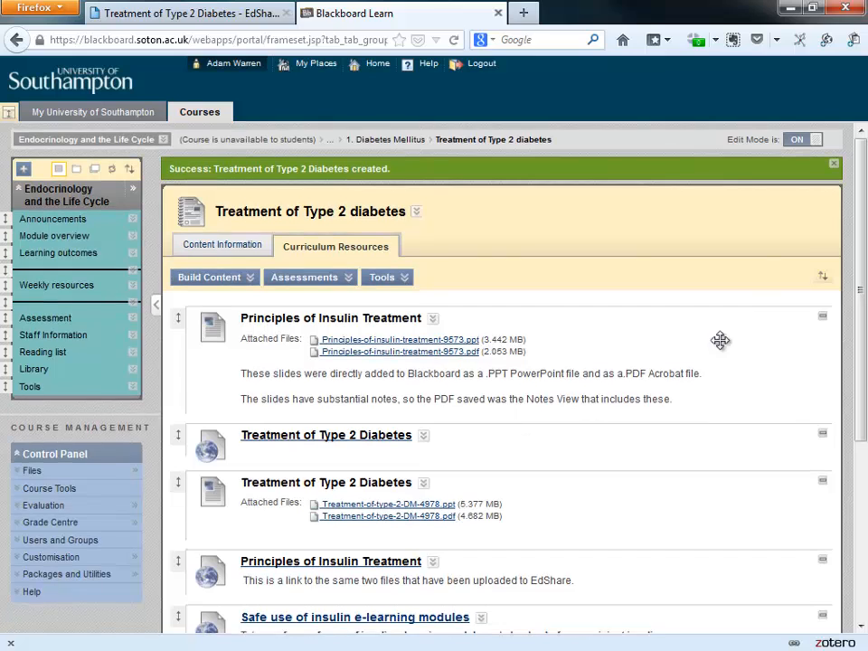
click(796, 142)
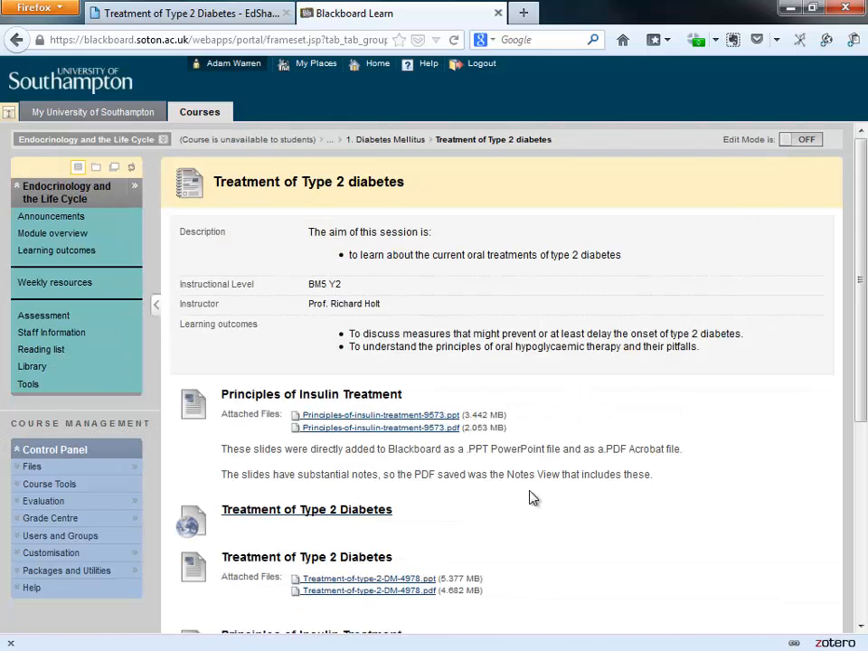
click(340, 512)
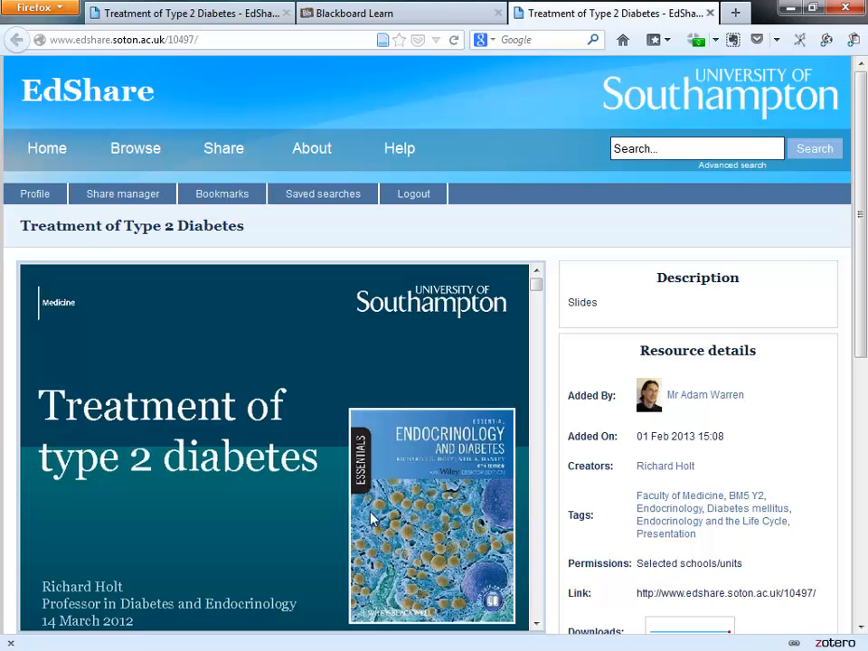
scroll(334, 513, down, 1)
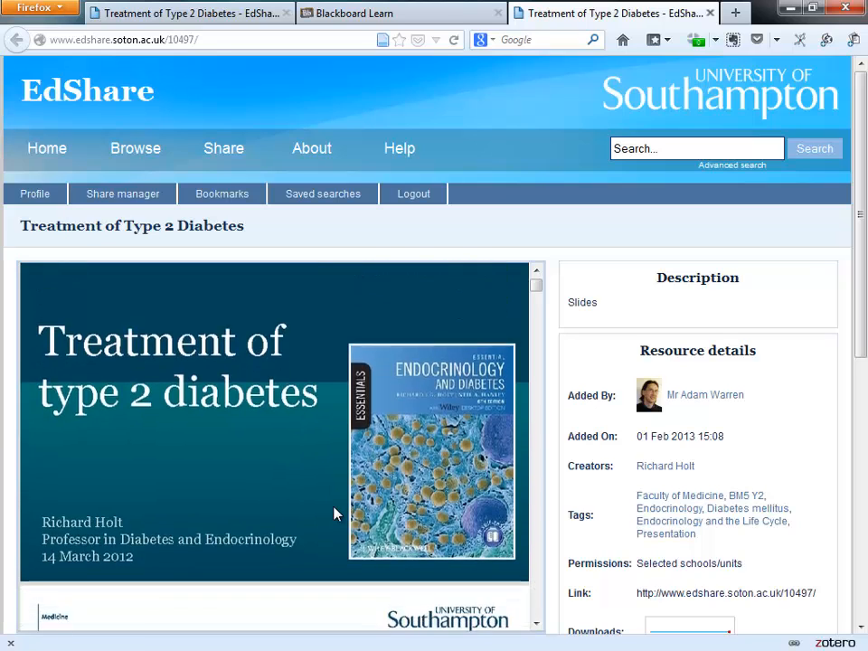
scroll(861, 349, down, 1)
scroll(862, 348, down, 2)
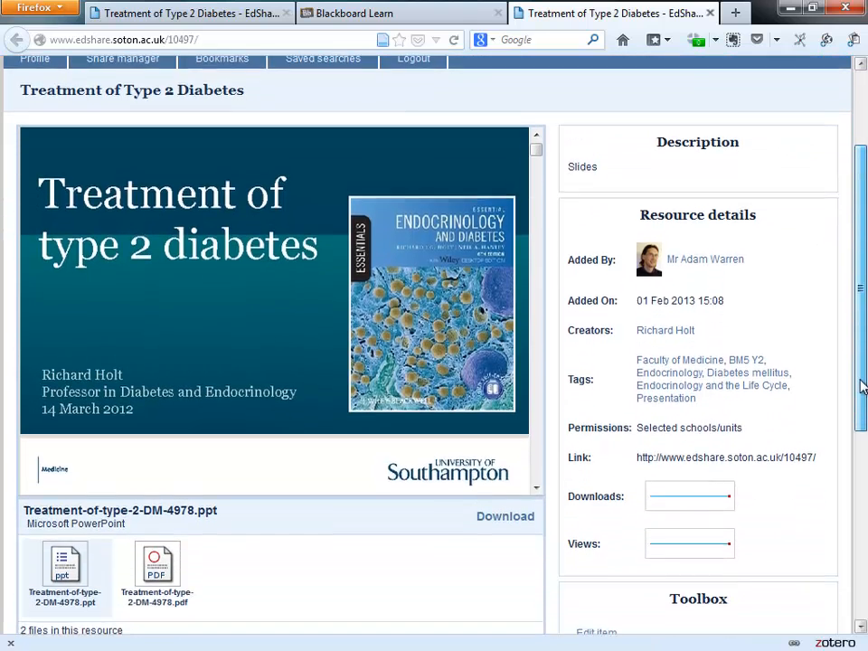
click(516, 513)
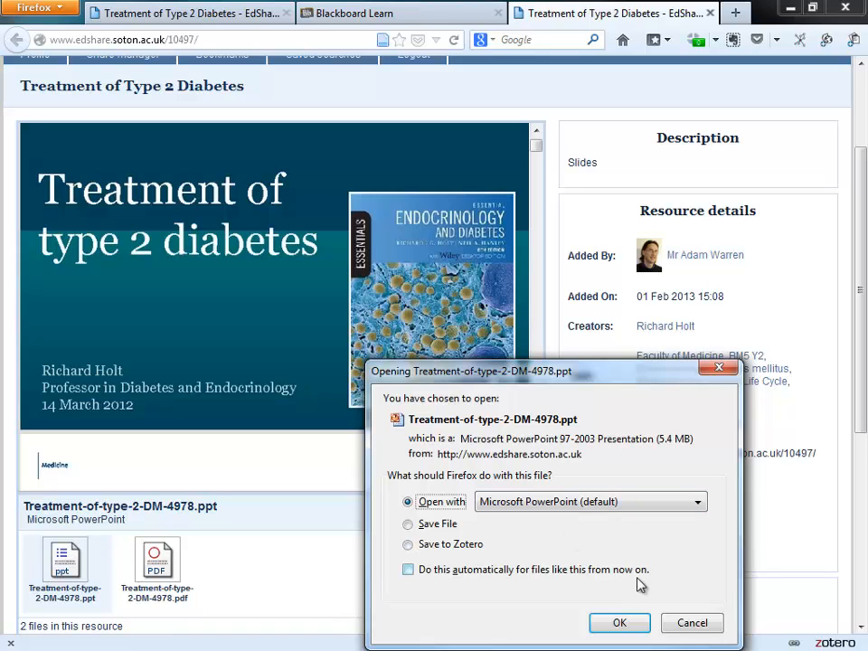
click(691, 624)
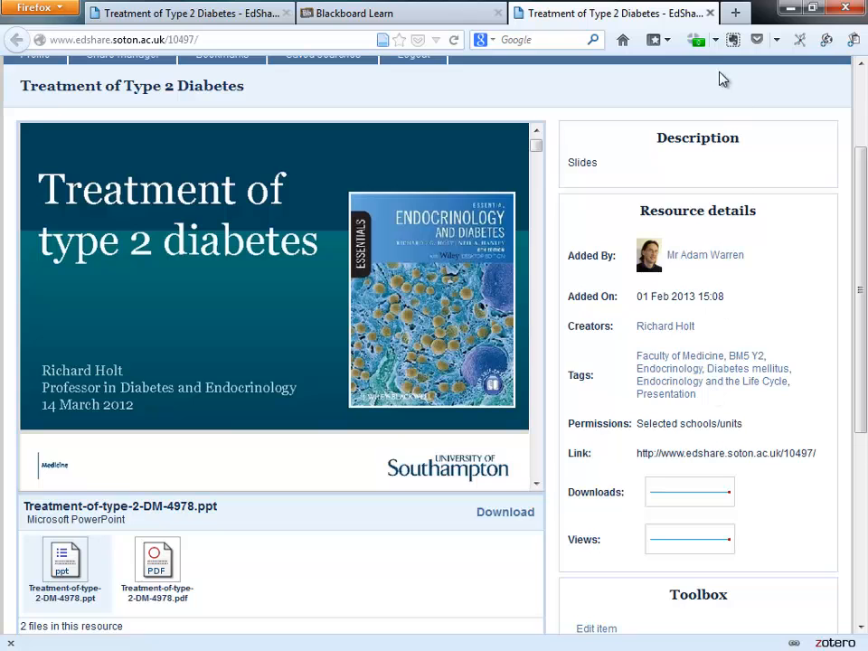
click(709, 13)
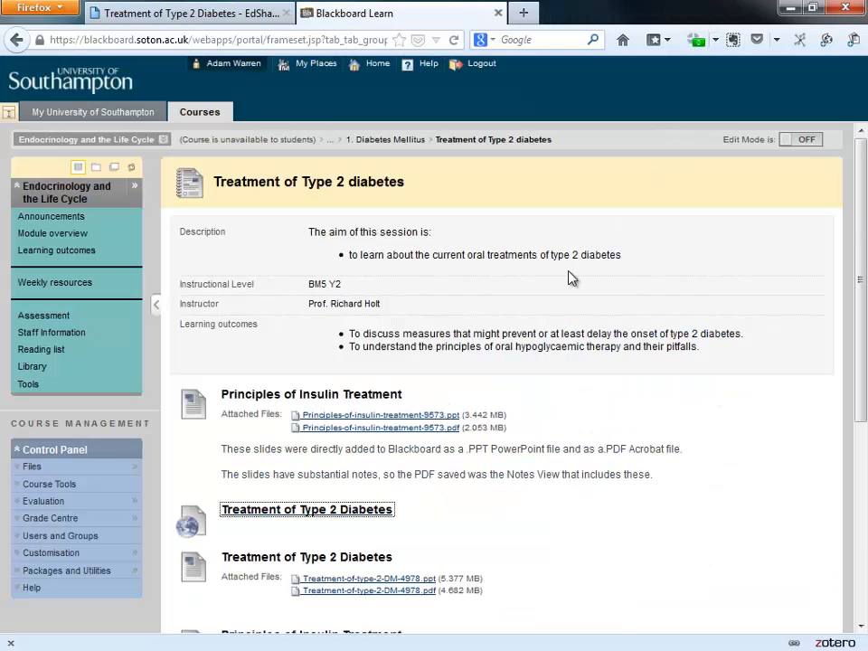
Cancel the Principles of Insulin Treatment ppt download and go to the My University of Southampton page
click(414, 415)
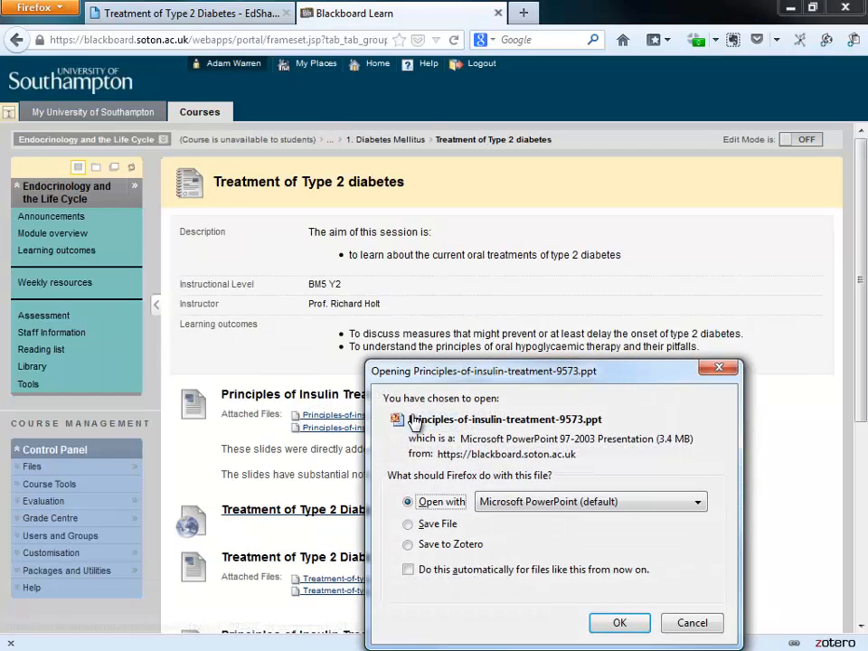
click(698, 627)
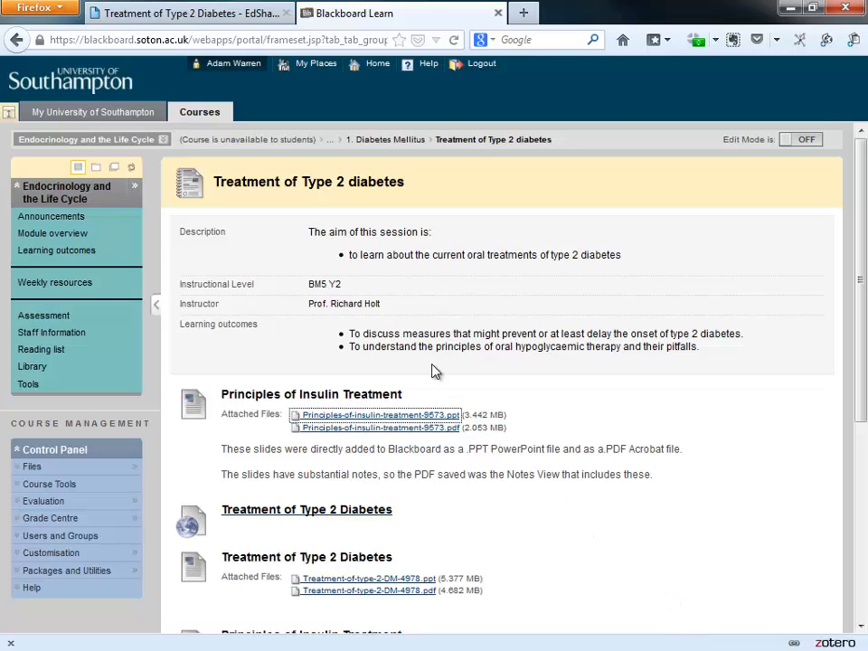
click(124, 113)
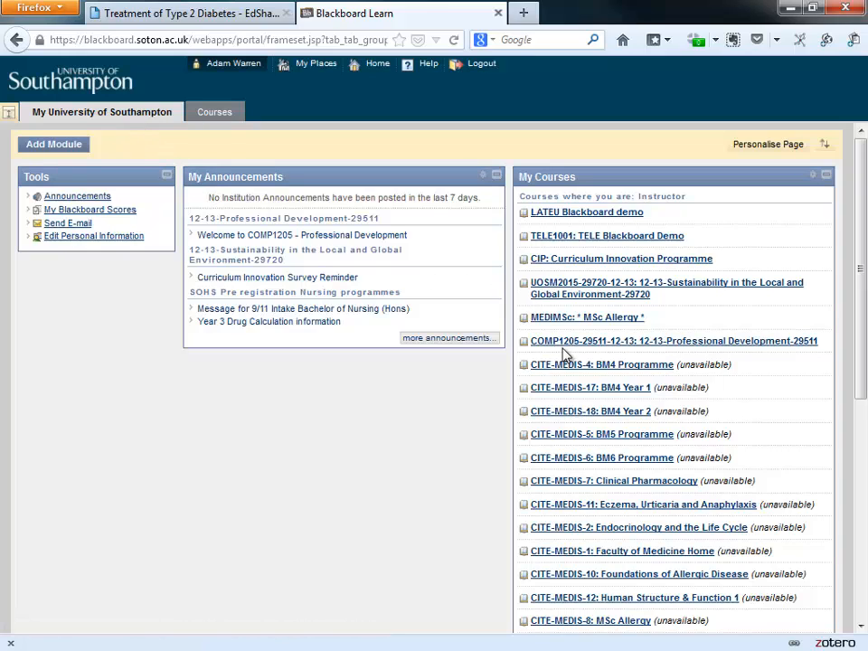
In CITE-MEDIS-7: Clinical Pharmacology, open BM5 Materials and follow the BM5 Endocrinology EdShare link
click(615, 482)
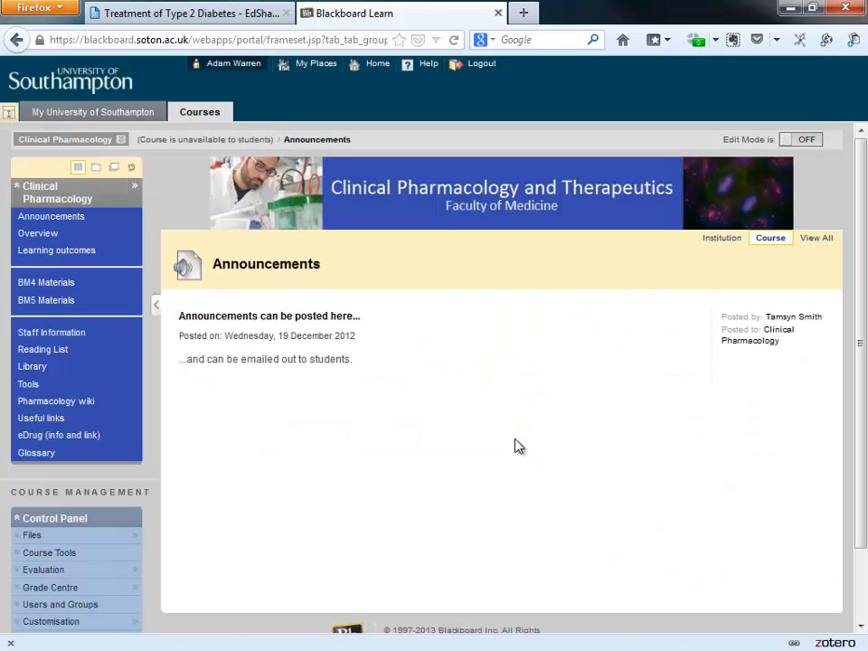
click(56, 304)
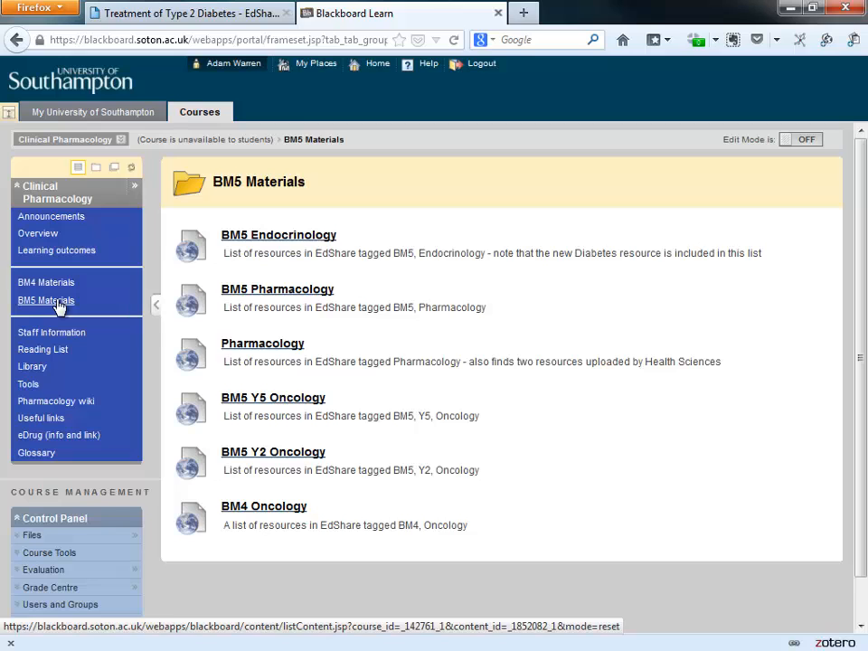
click(331, 237)
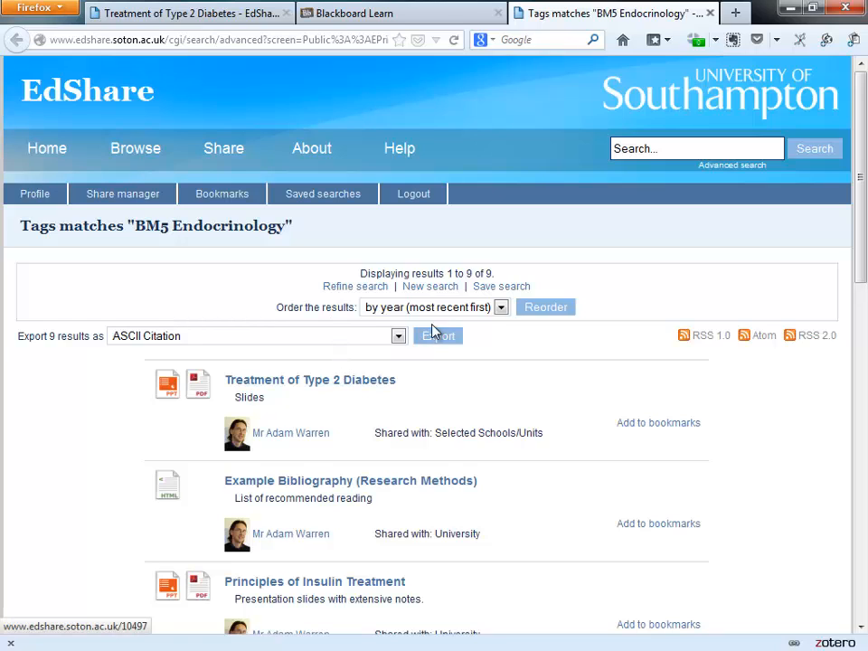
Reorder the EdShare BM5 Endocrinology results by title
click(500, 308)
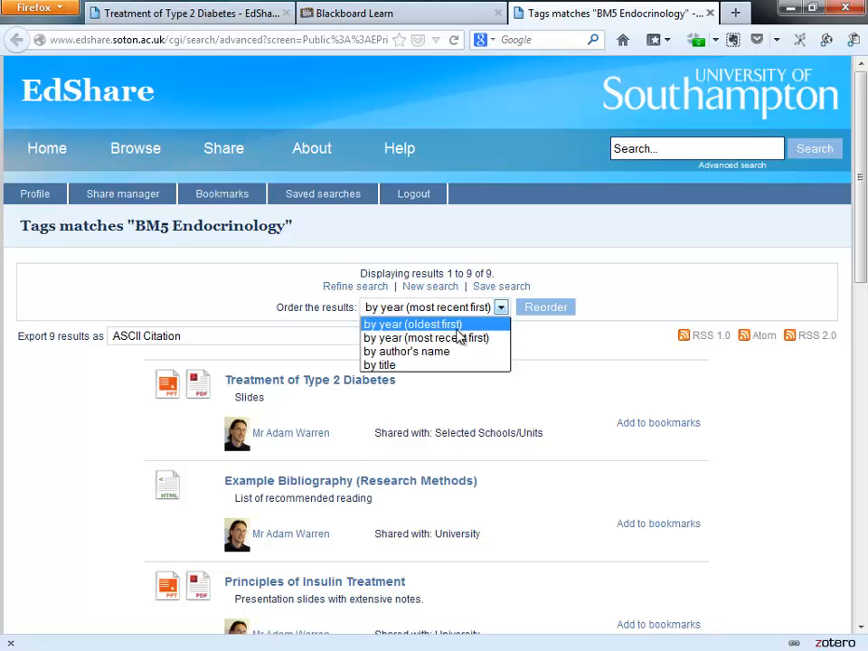
click(388, 365)
click(534, 313)
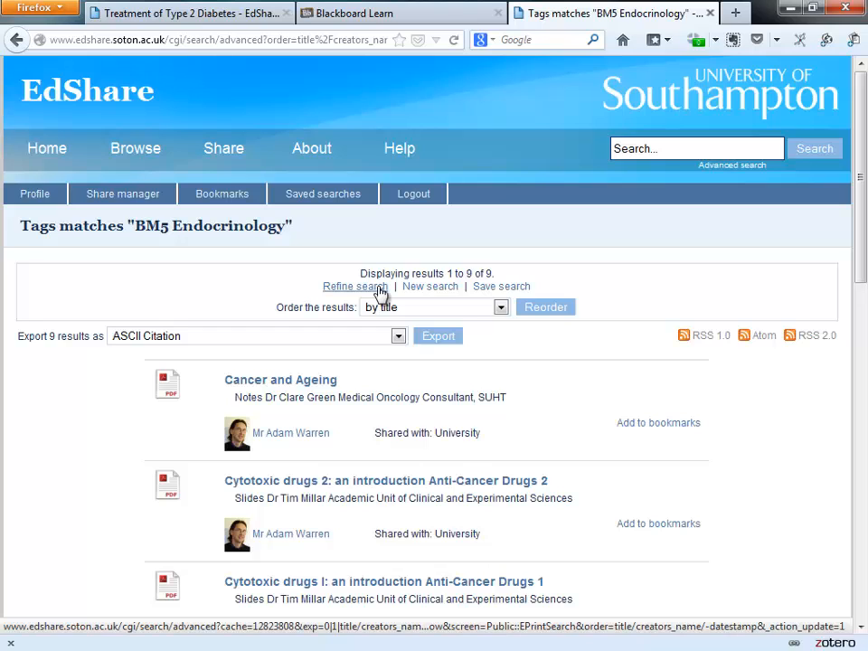
Refine the tag search by adding Diabetes, then return to the Blackboard BM5 Materials tab
click(379, 288)
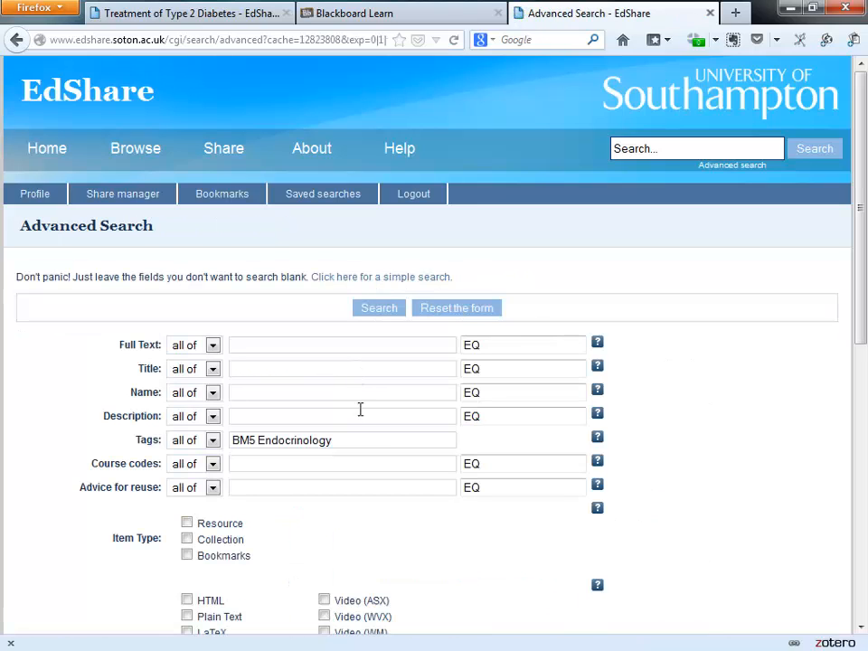
click(353, 440)
text(Diabetes)
click(394, 312)
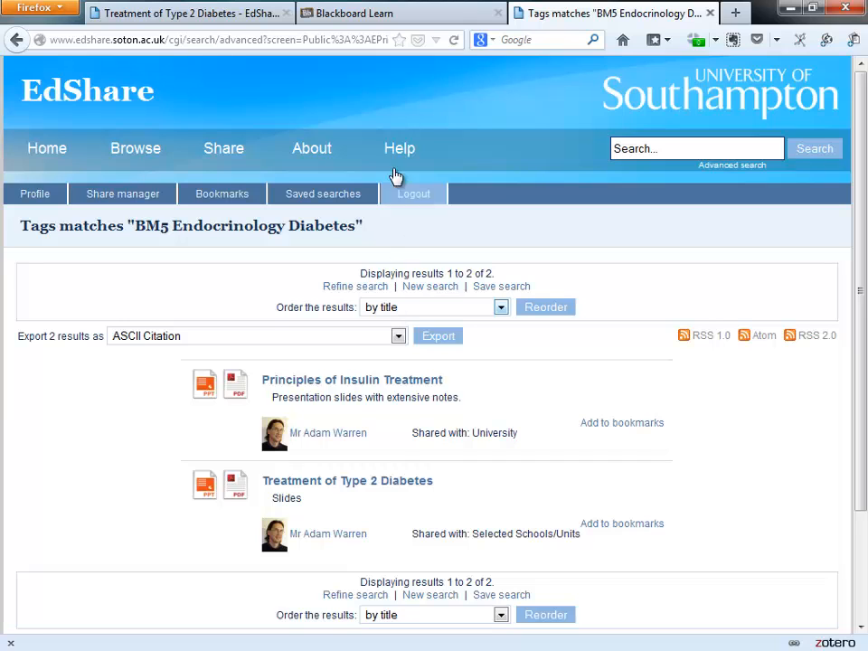
click(375, 13)
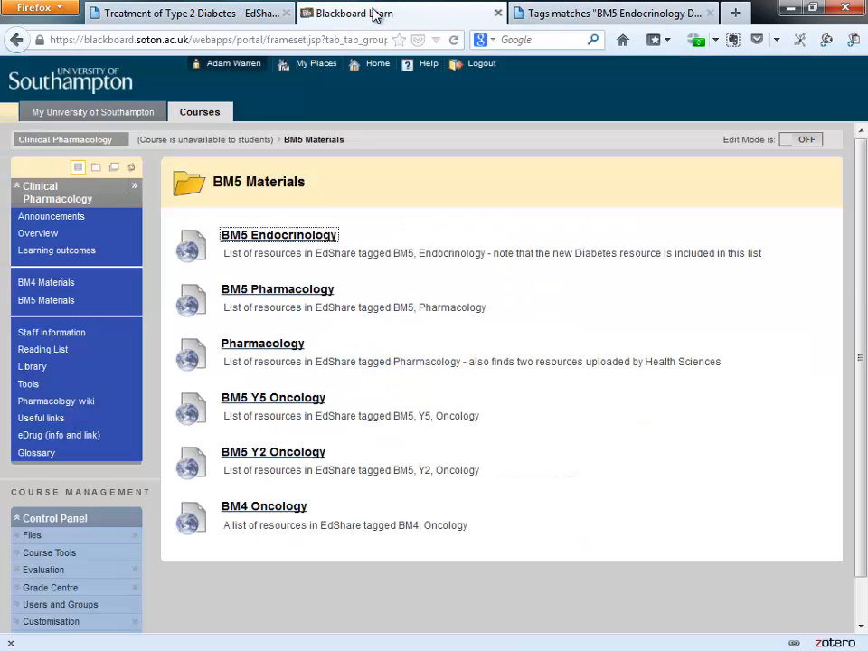